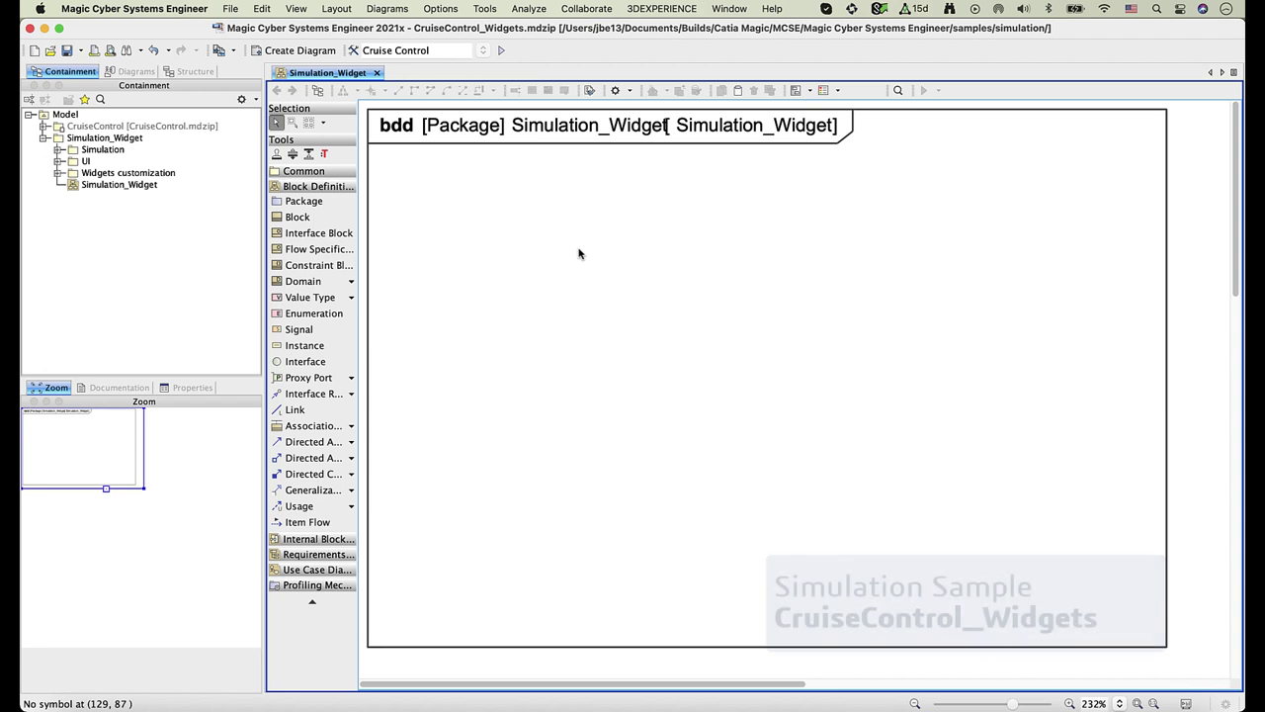
# Step: Place a new block on the diagram named SimulationWithWidgets
pyautogui.click(319, 219)
pyautogui.click(589, 257)
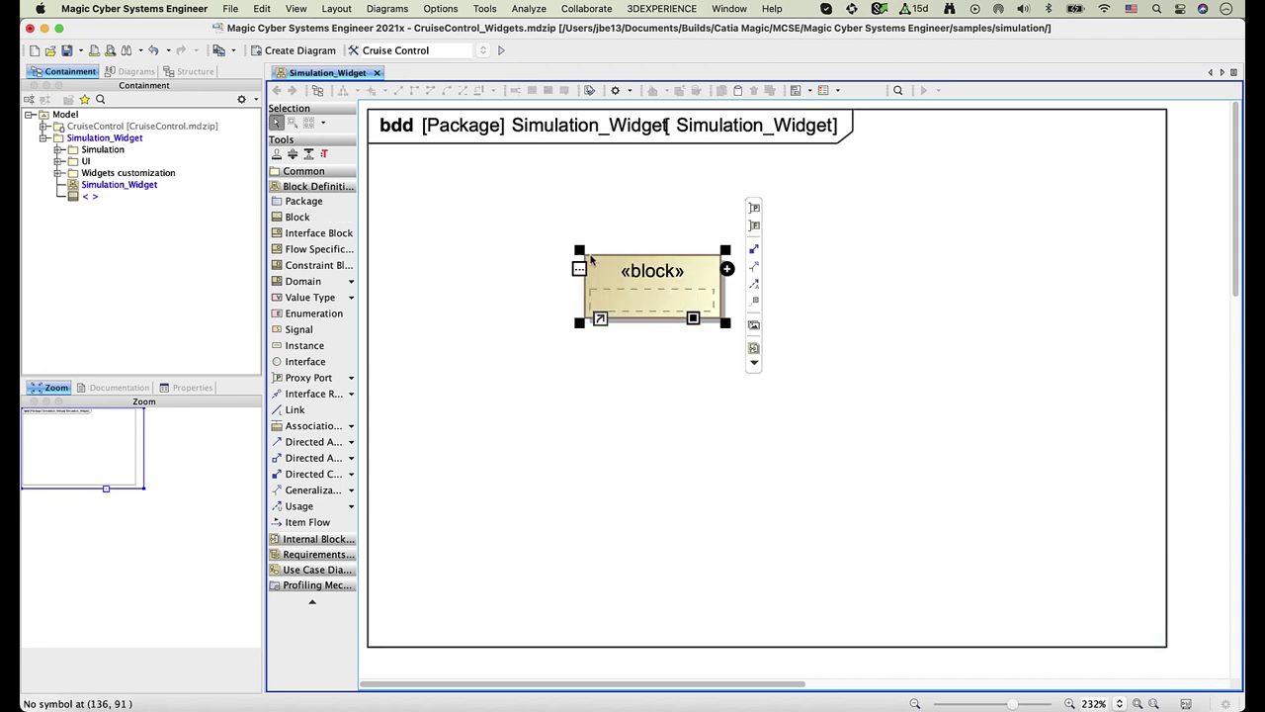
pyautogui.write('SimulationWith')
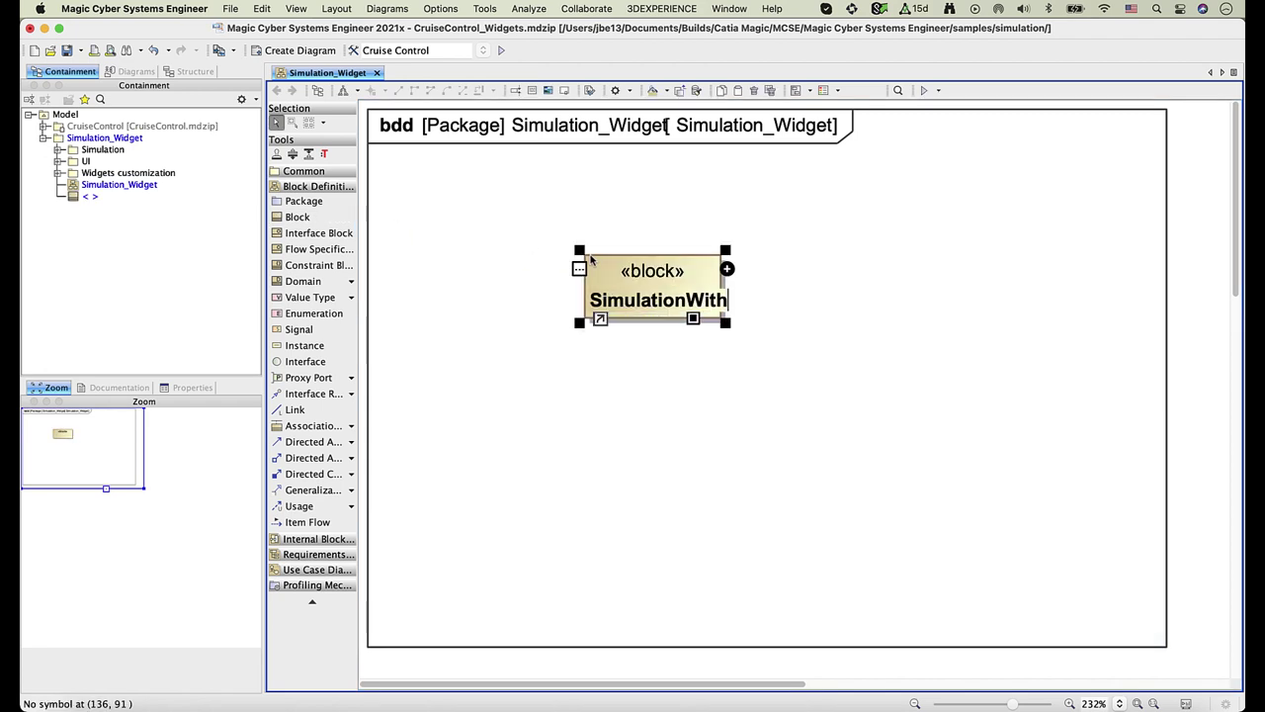
pyautogui.write('Widgets')
pyautogui.press('Return')
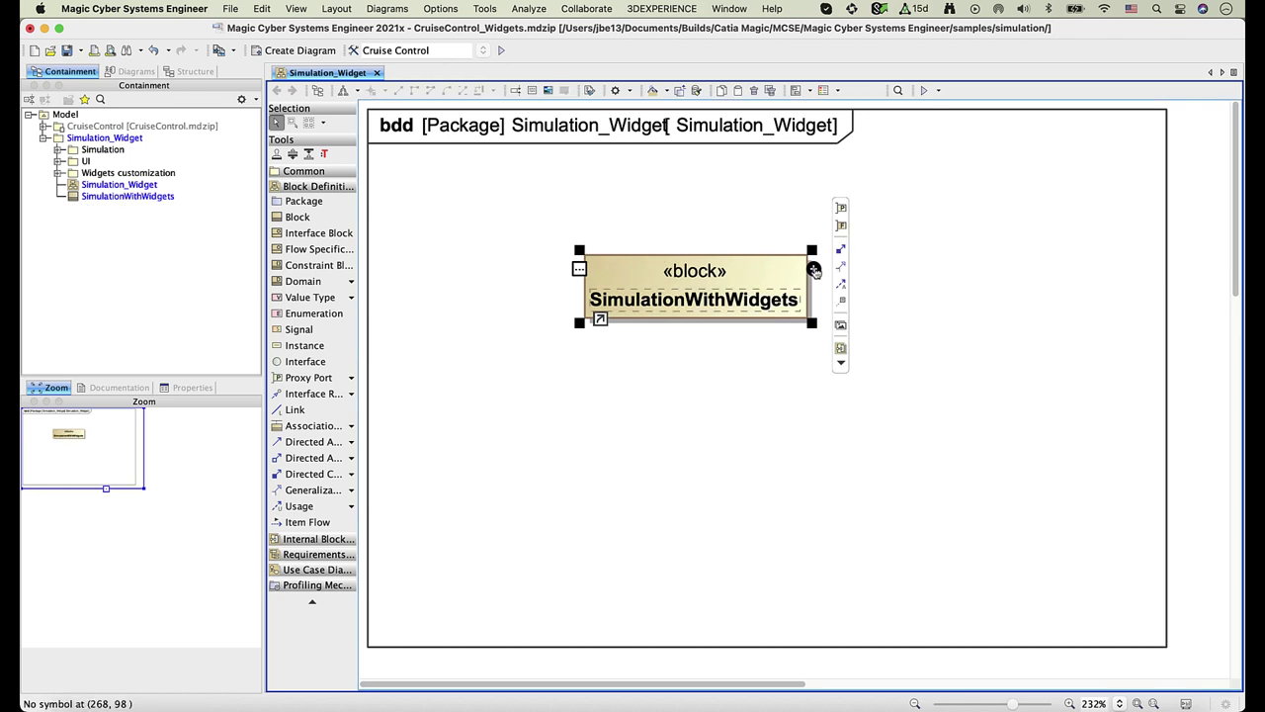
# Step: Add a part property to the block typed by CarDomainModelSimple from the StateAnalysis package
pyautogui.click(812, 269)
pyautogui.click(848, 299)
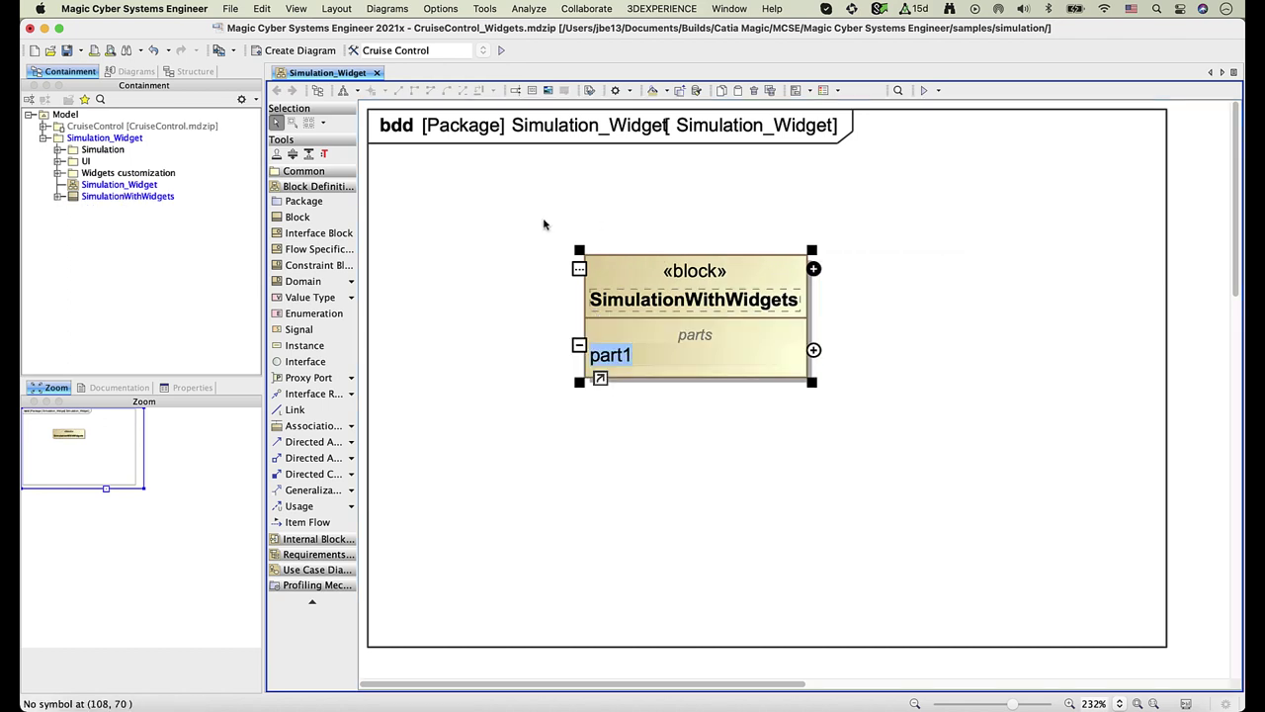
pyautogui.click(43, 126)
pyautogui.click(57, 197)
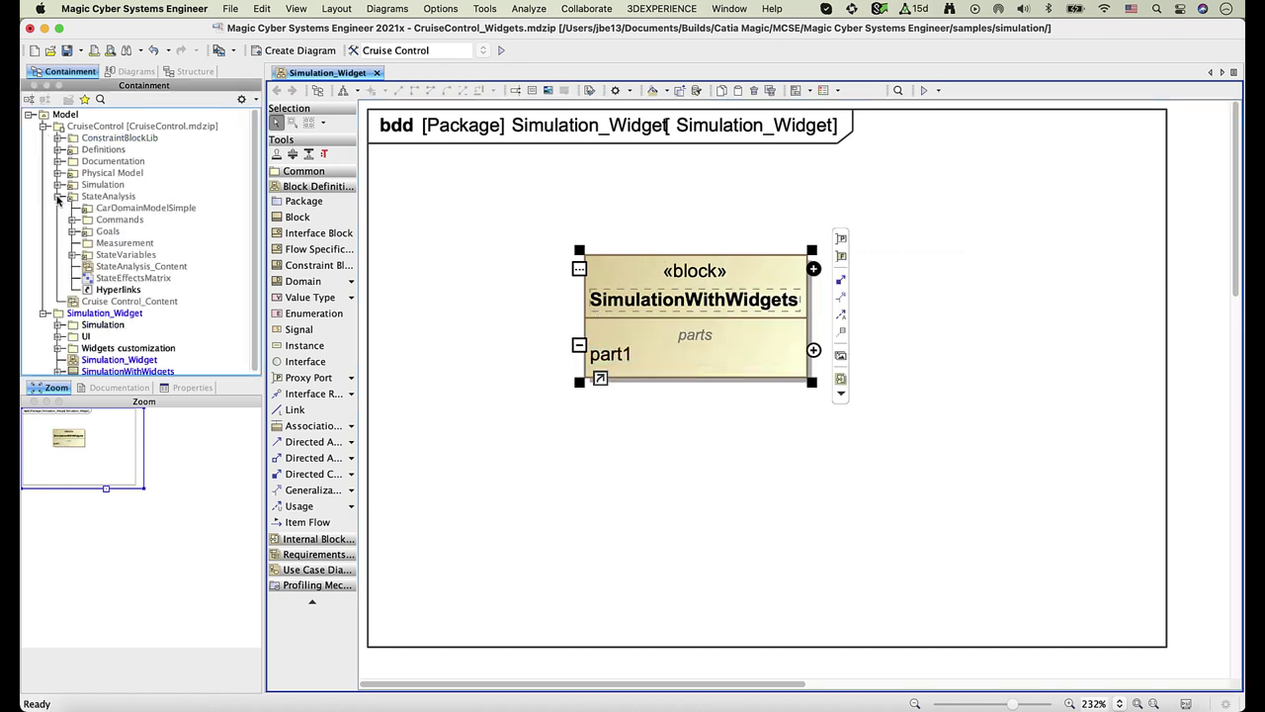
pyautogui.click(72, 208)
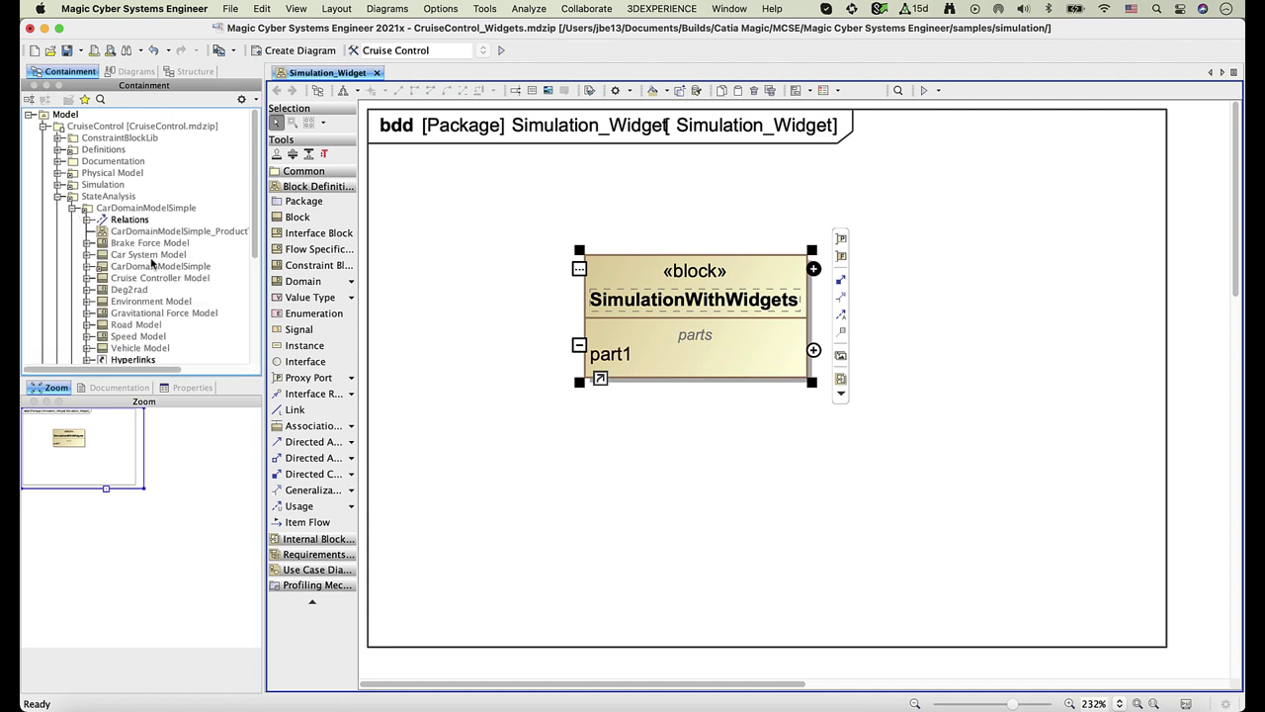
pyautogui.moveTo(150, 265); pyautogui.dragTo(615, 356)
pyautogui.click(44, 127)
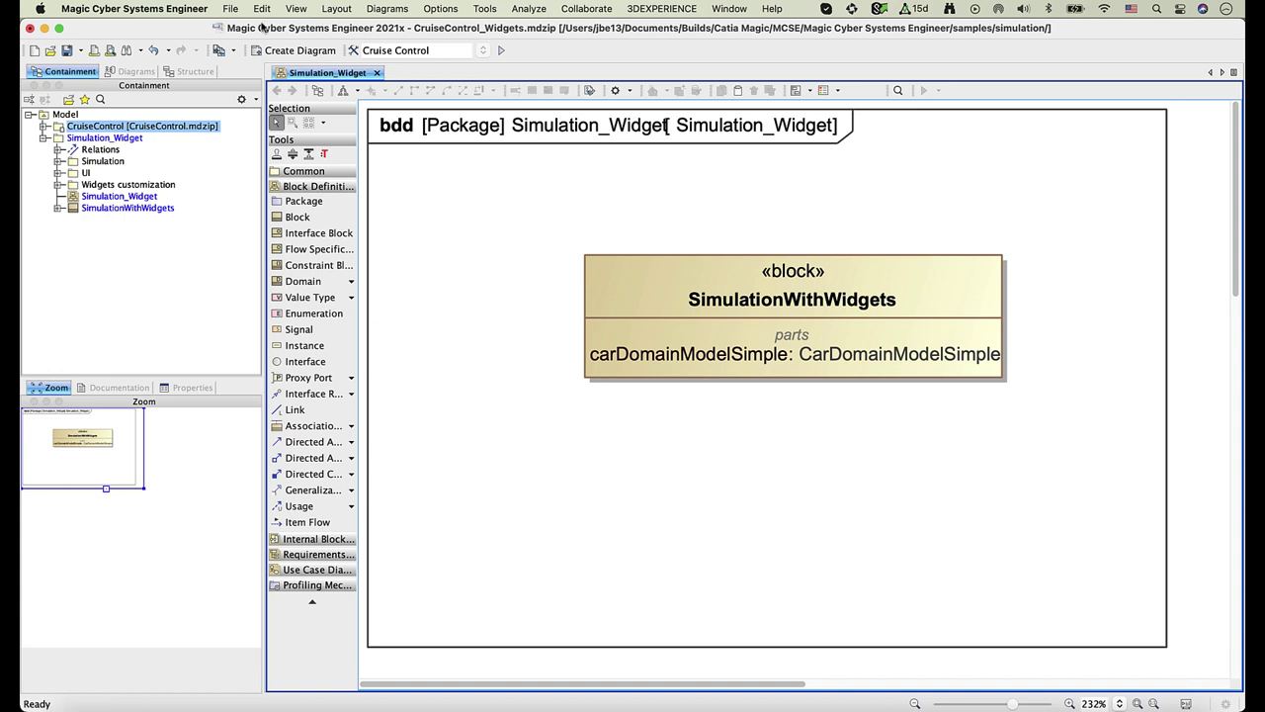
# Step: Use UI Widgets Library.mdzip as a local project and show auxiliary resources in the tree
pyautogui.click(230, 9)
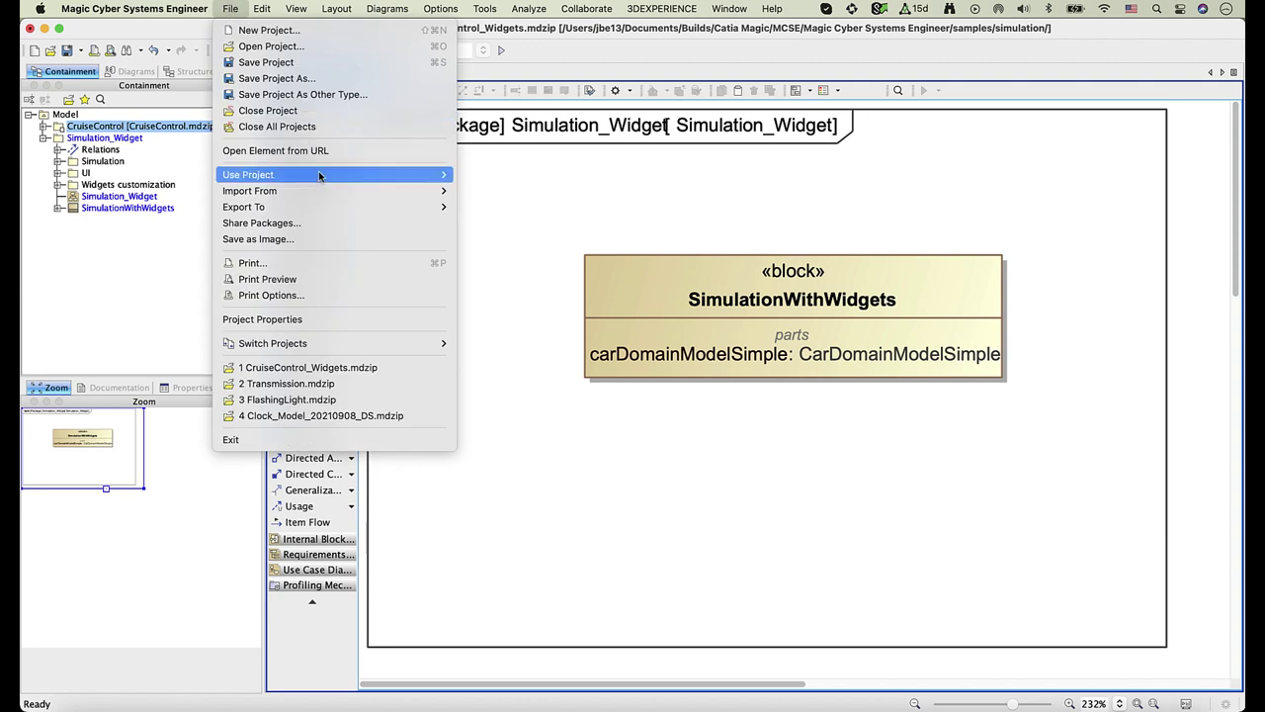
pyautogui.moveTo(322, 178)
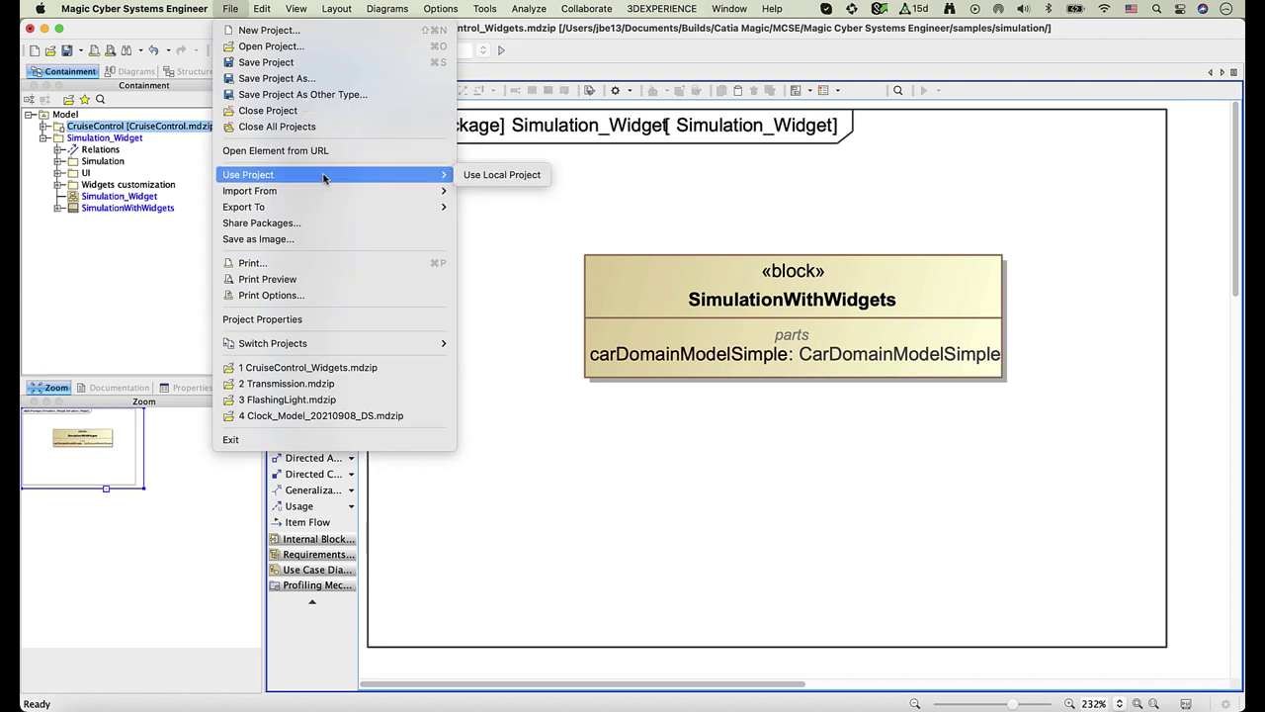
pyautogui.click(474, 176)
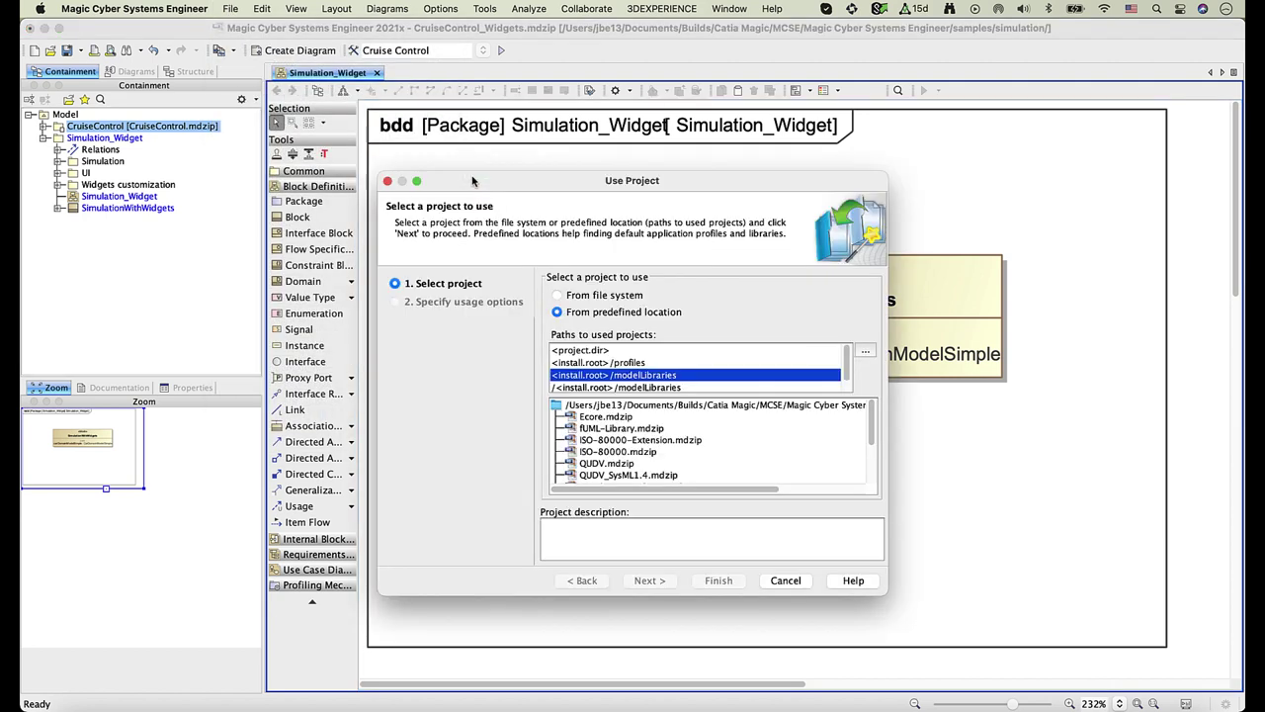
pyautogui.moveTo(872, 448); pyautogui.dragTo(871, 501)
pyautogui.click(633, 478)
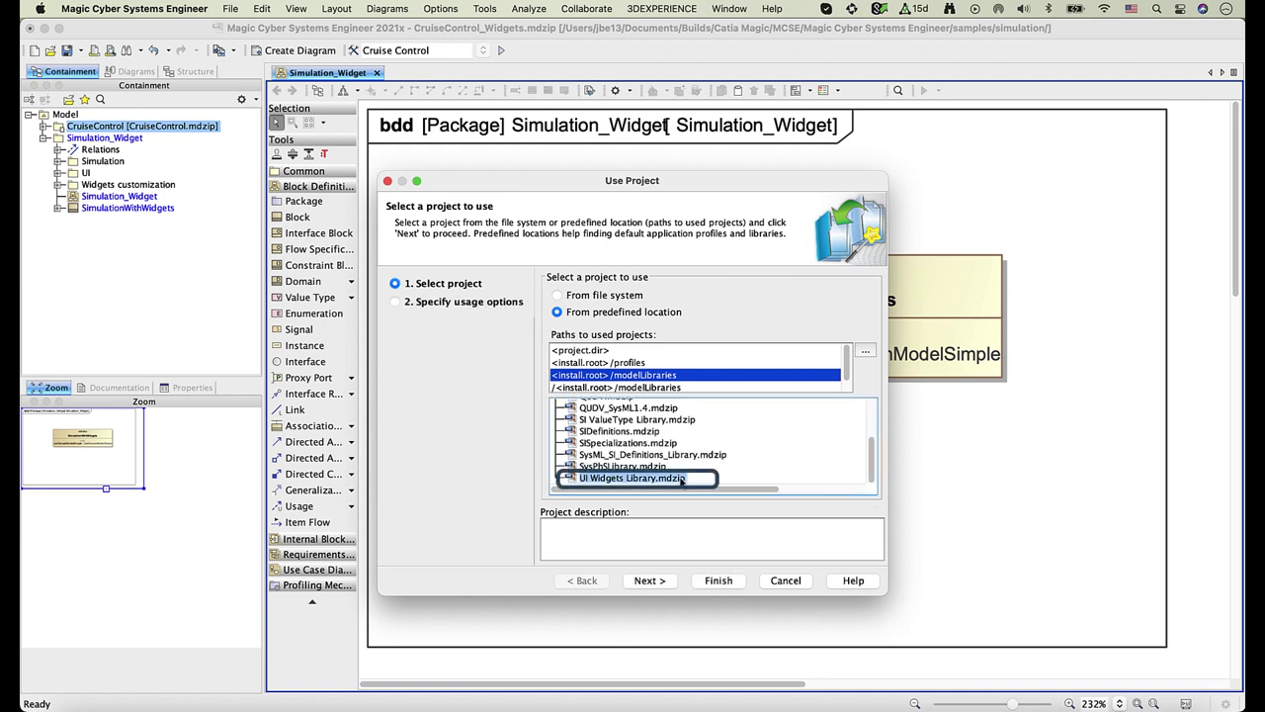
pyautogui.click(719, 581)
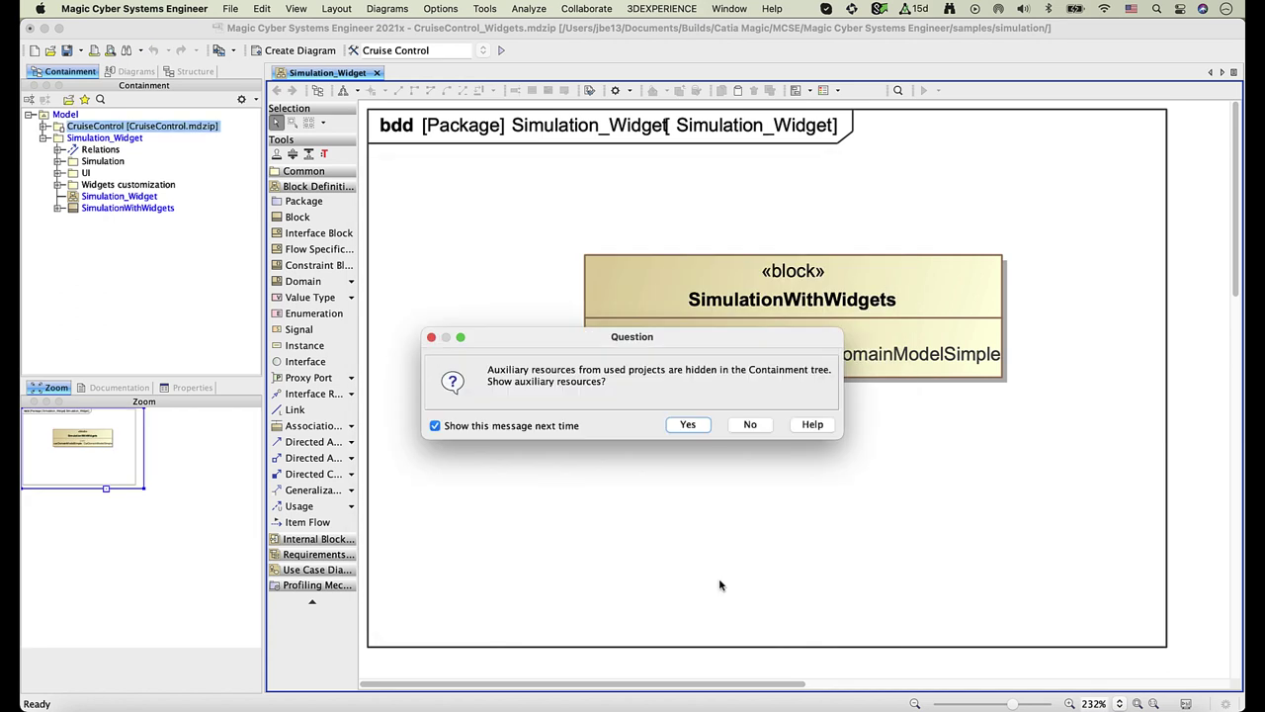
pyautogui.click(690, 428)
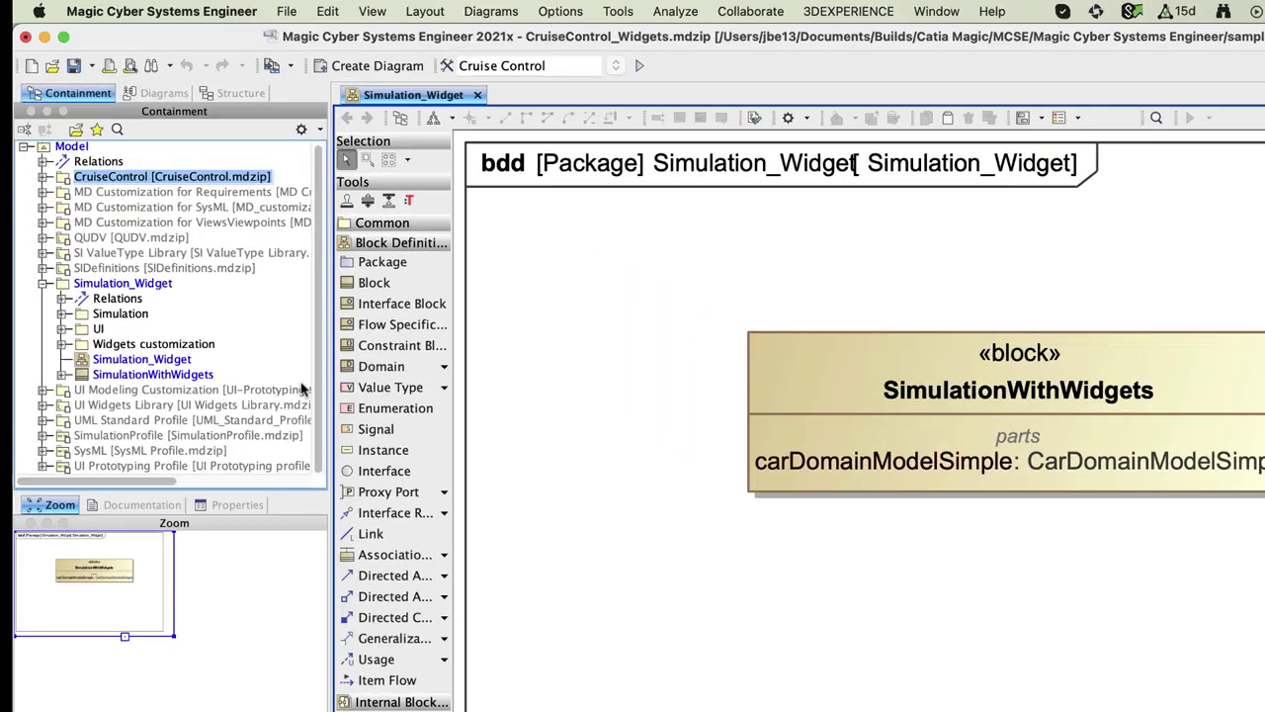
# Step: Expand UI Widgets Library in the Containment tree to list KumaGauge, SevenSeg and other widgets
pyautogui.click(44, 313)
pyautogui.scroll(-3, 49, 311)
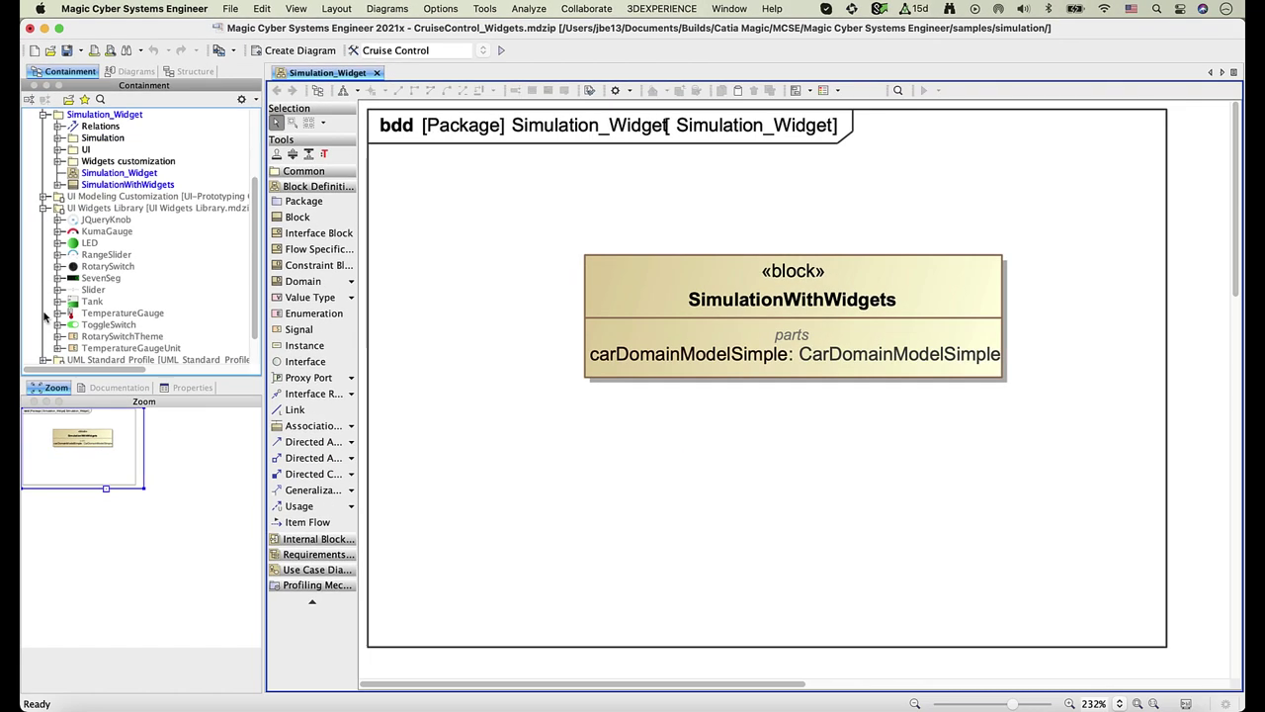
# Step: Create an internal block diagram for SimulationWithWidgets and choose refSpeed to display
pyautogui.click(905, 276)
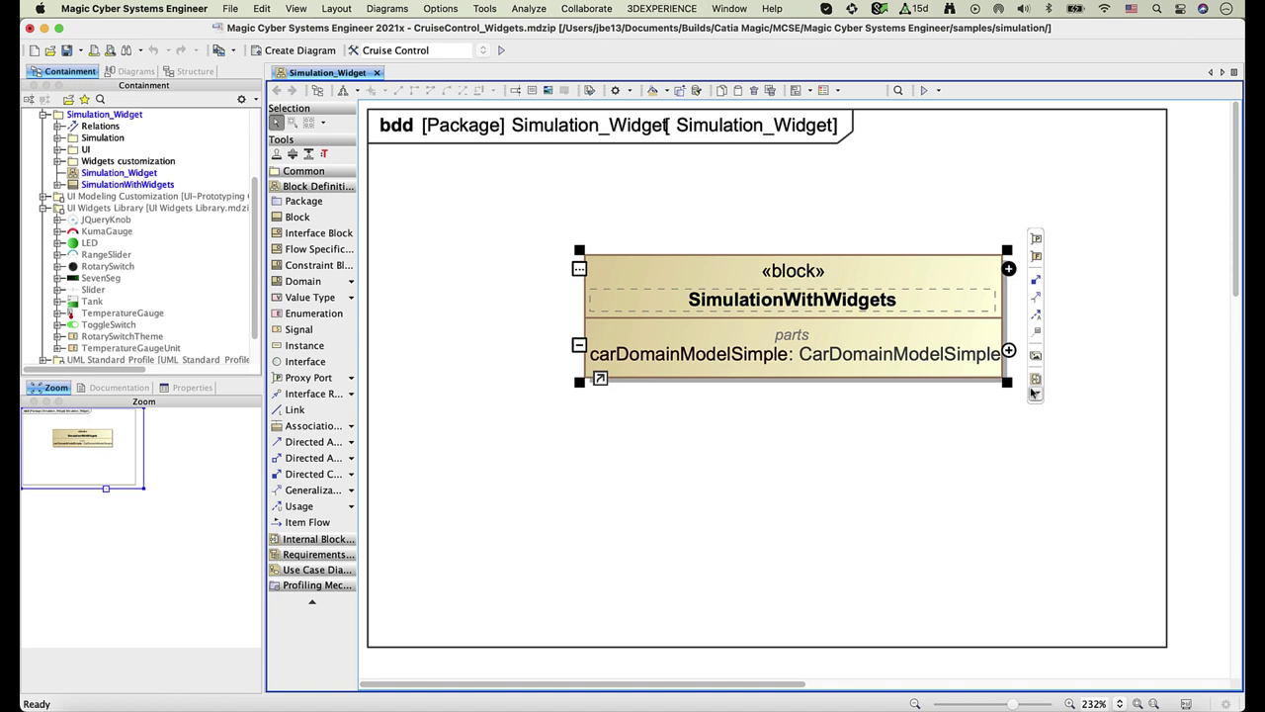
pyautogui.click(1036, 381)
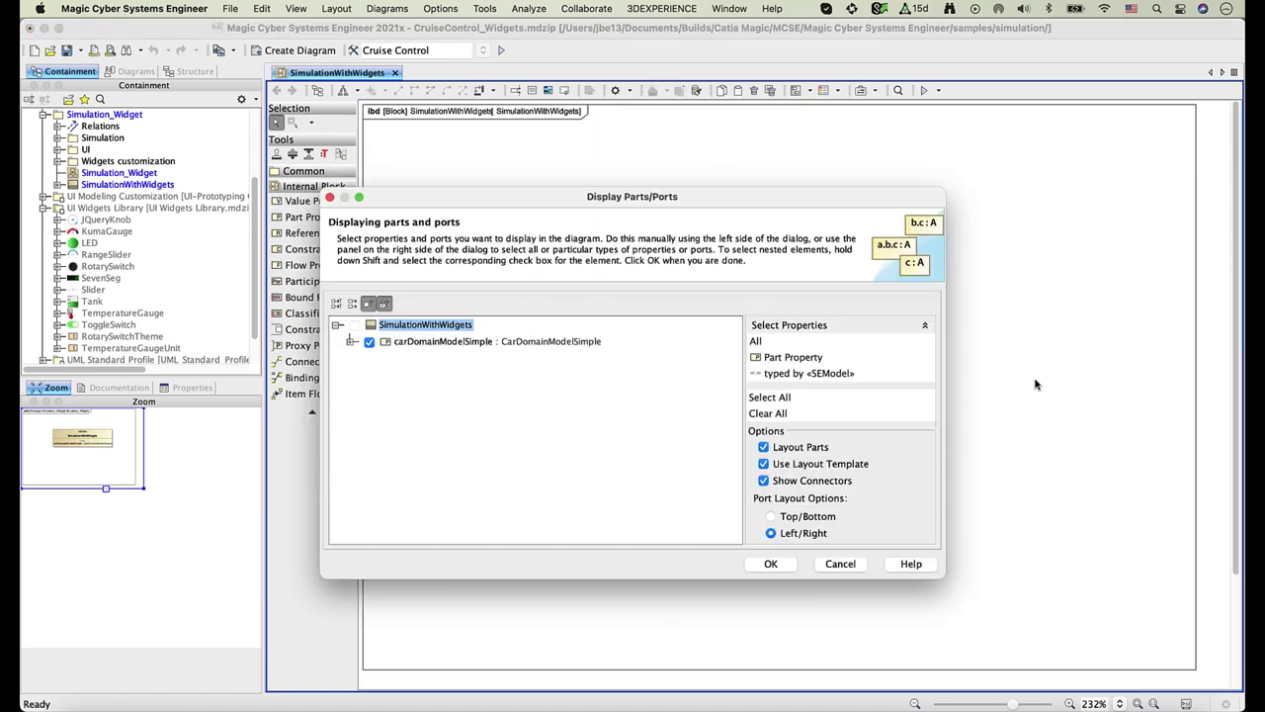
pyautogui.click(351, 341)
pyautogui.click(366, 425)
pyautogui.click(381, 443)
pyautogui.scroll(-3, 376, 448)
pyautogui.click(408, 436)
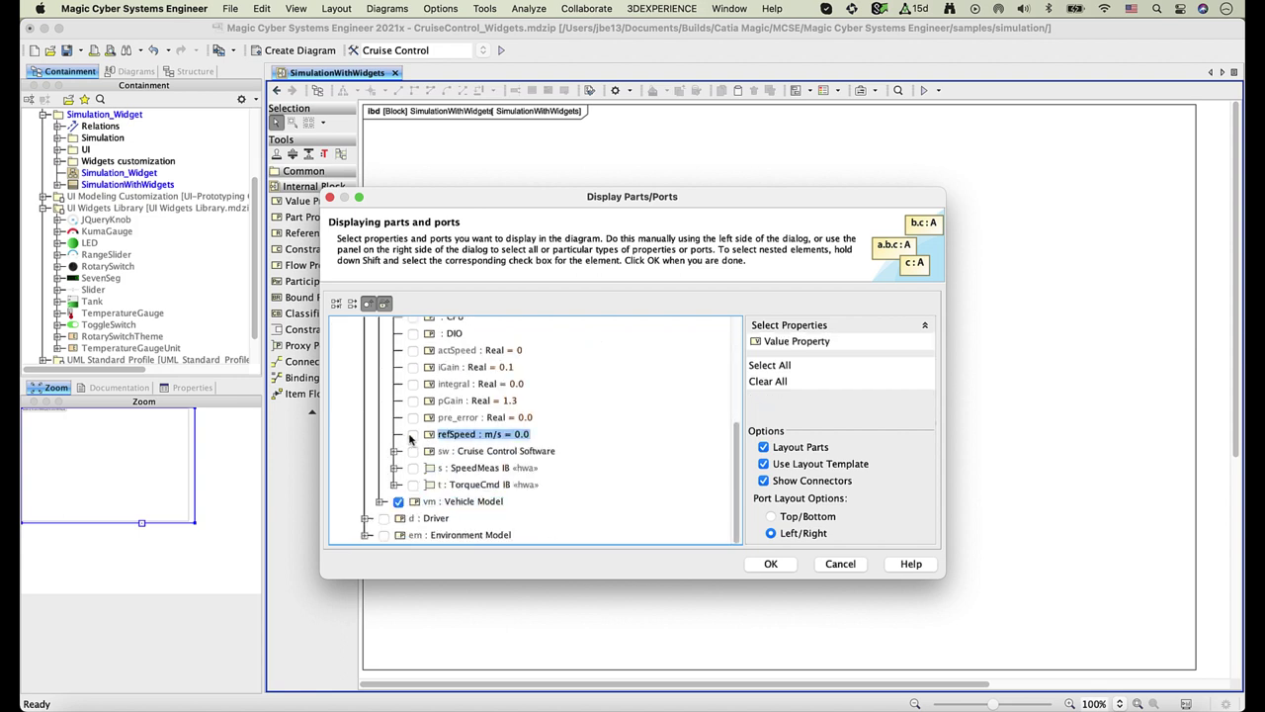
# Step: Also display speed and torqueEngine with their v : Real values, and confirm
pyautogui.click(384, 502)
pyautogui.scroll(-5, 385, 506)
pyautogui.click(415, 482)
pyautogui.click(412, 475)
pyautogui.scroll(-1, 534, 445)
pyautogui.click(427, 460)
pyautogui.click(396, 492)
pyautogui.click(427, 509)
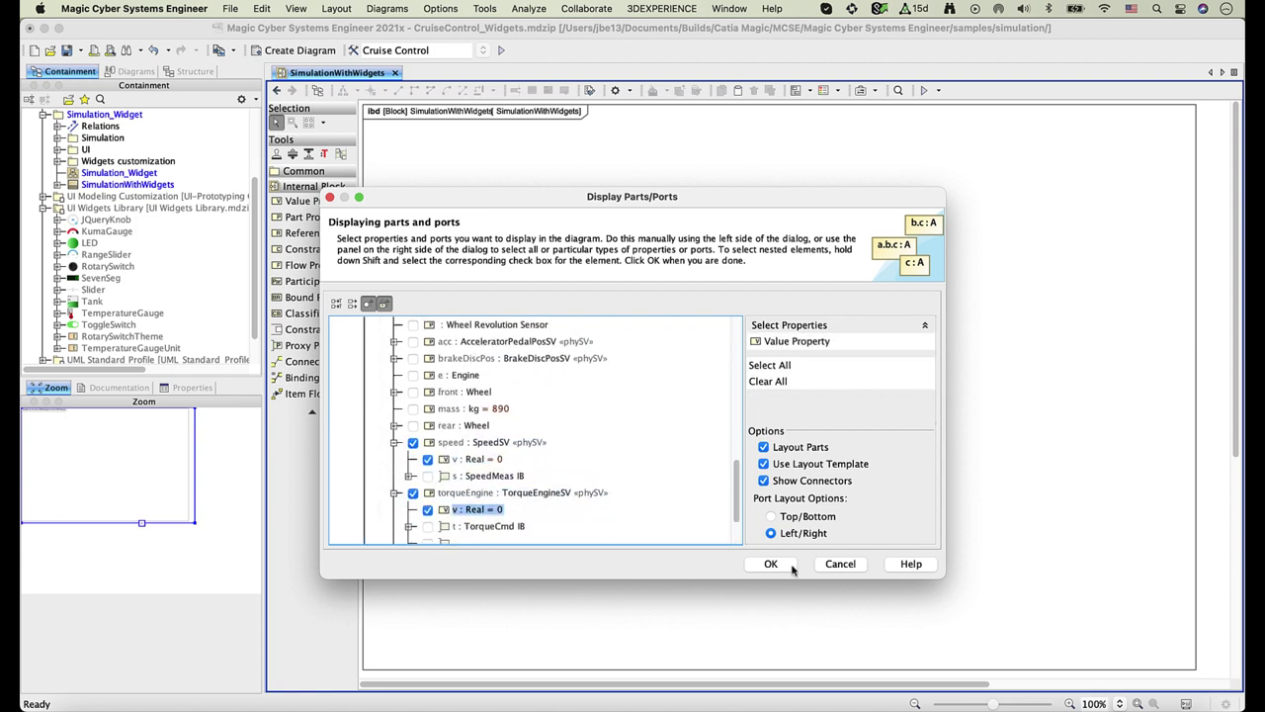
pyautogui.click(771, 564)
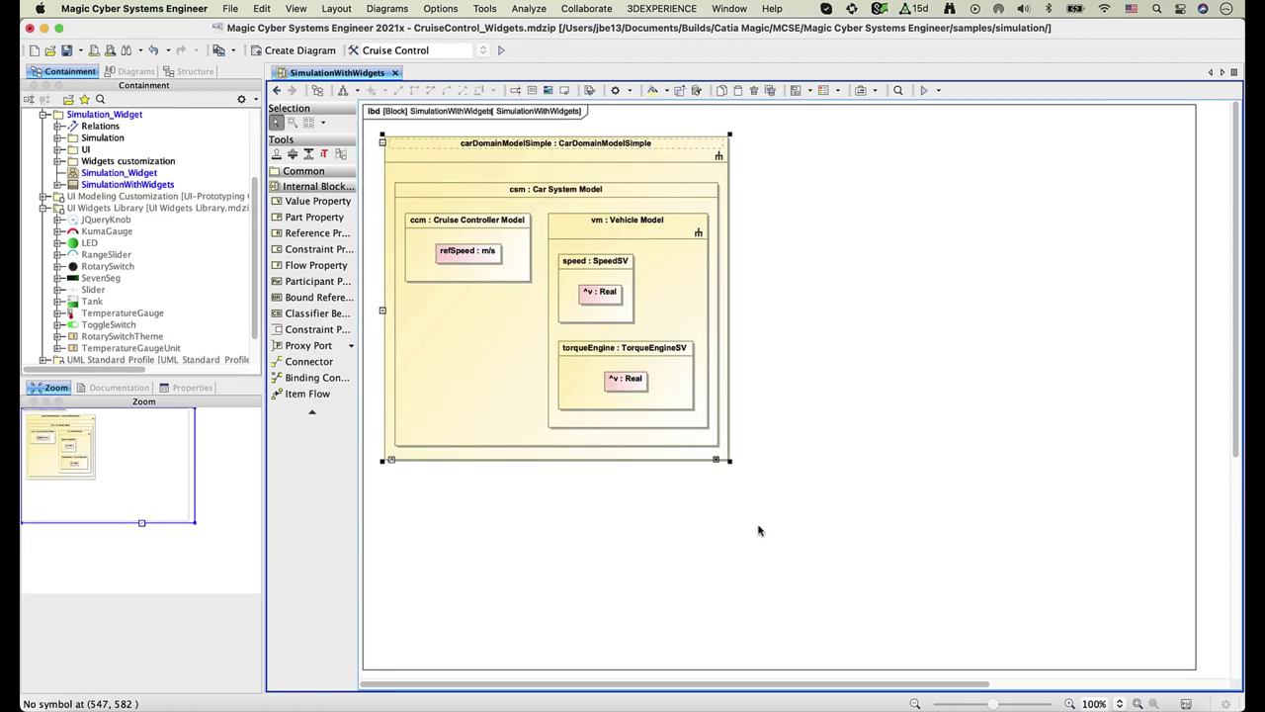
# Step: Add a KumaGauge part to the diagram and name it Speed
pyautogui.click(676, 507)
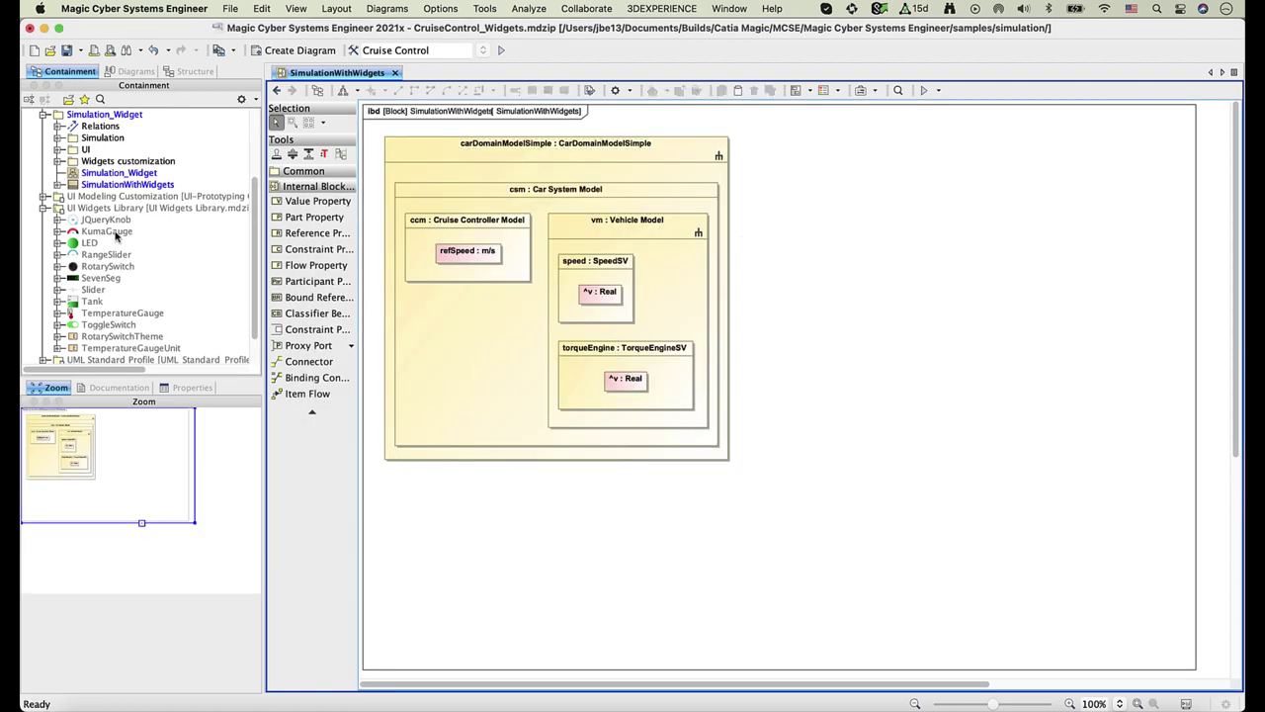
pyautogui.moveTo(116, 235); pyautogui.dragTo(890, 274)
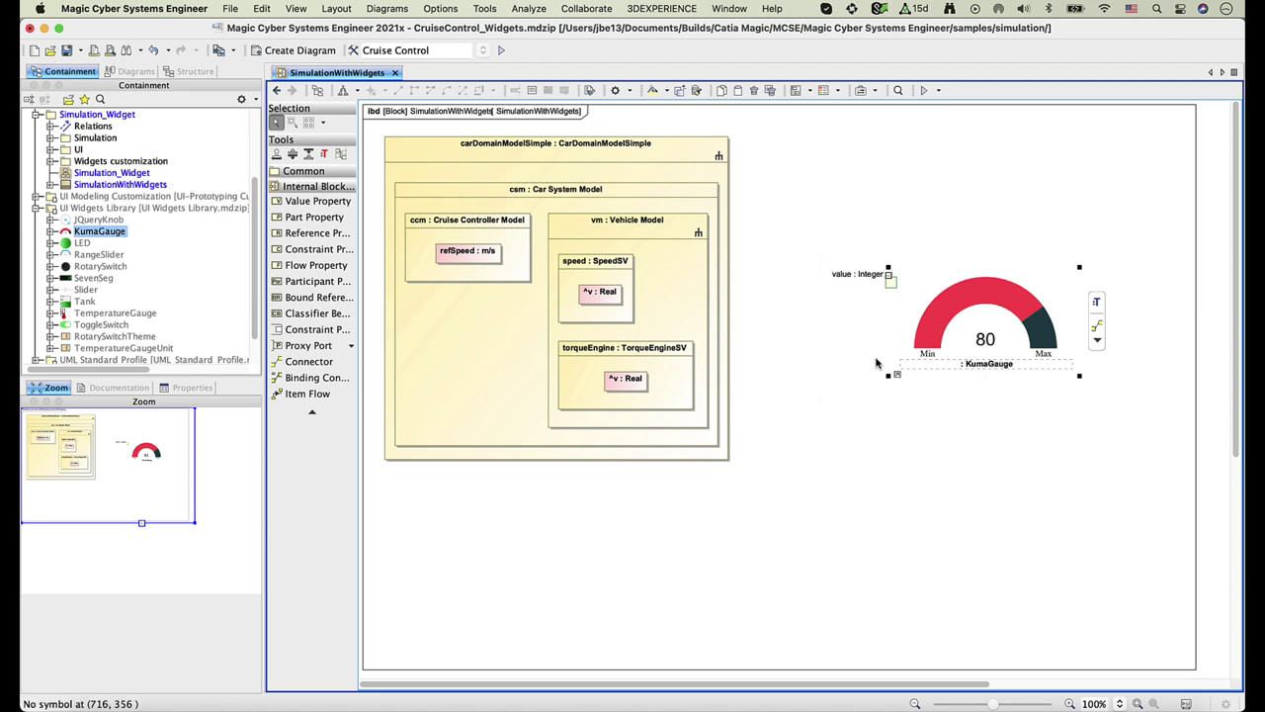
pyautogui.click(946, 369)
pyautogui.write('Speed')
pyautogui.press('Return')
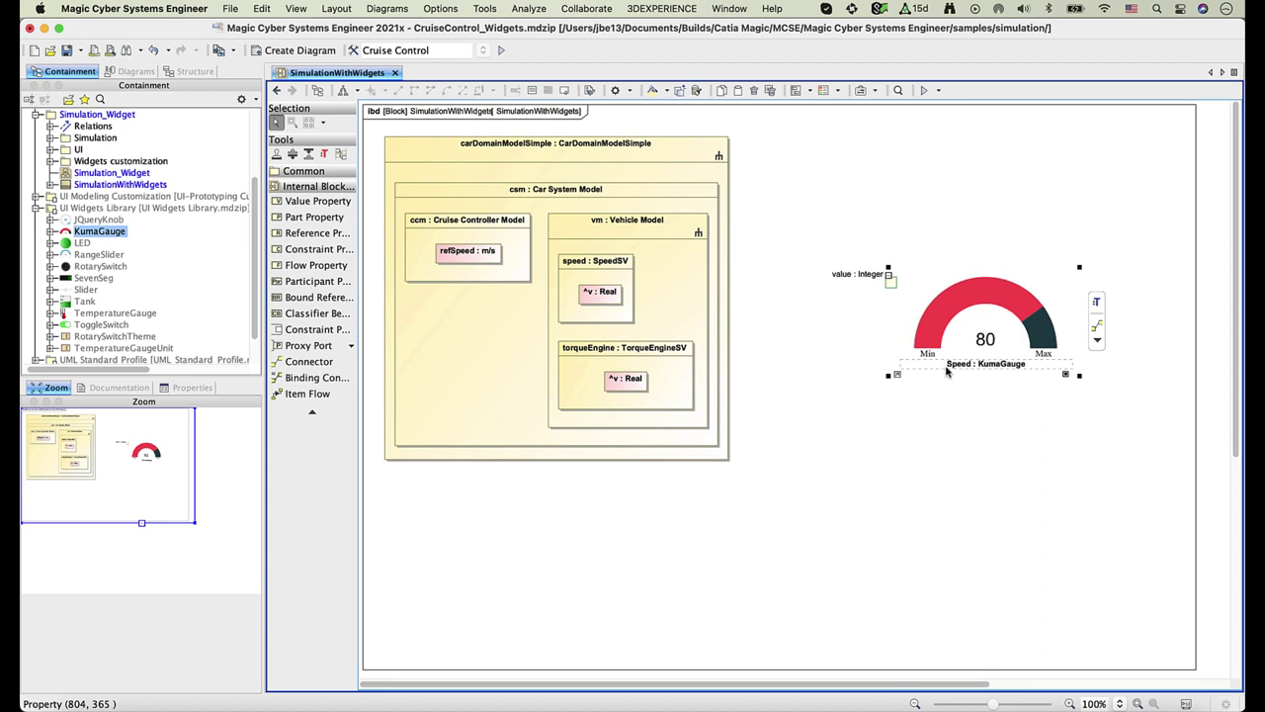
# Step: Bind the Speed gauge's value port to speed's v : Real with a binding connector
pyautogui.click(892, 284)
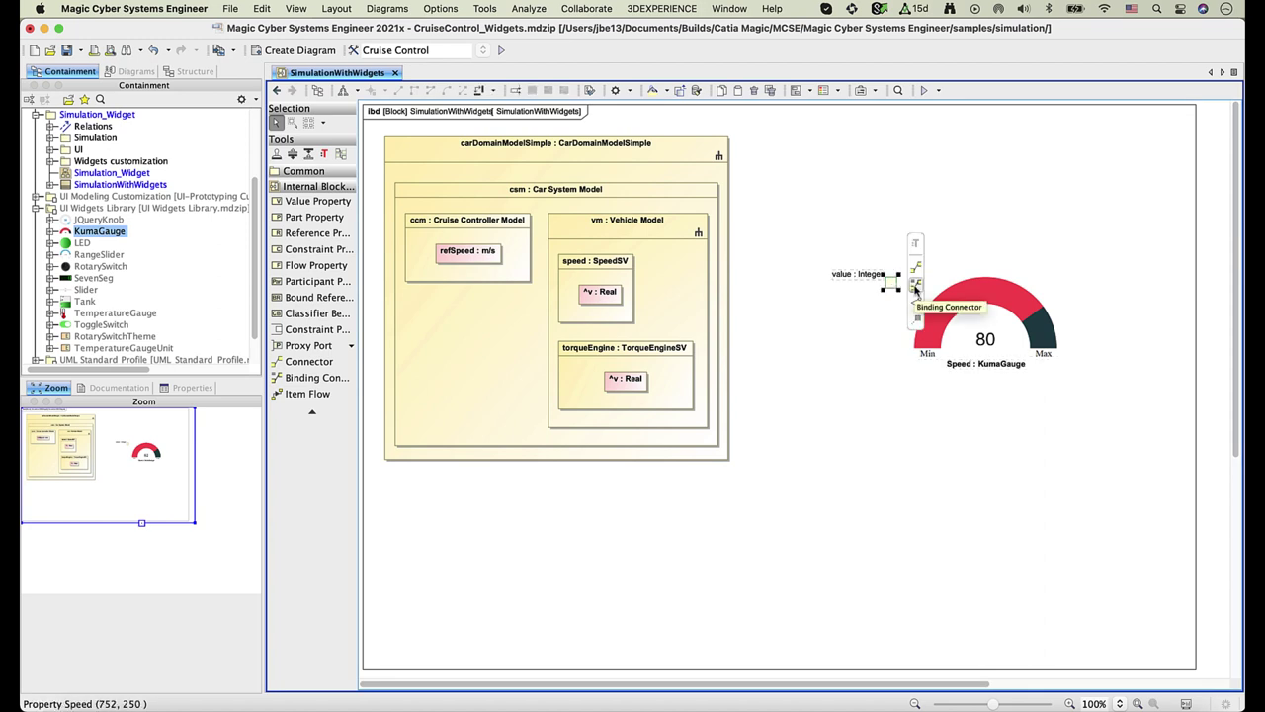
pyautogui.click(916, 289)
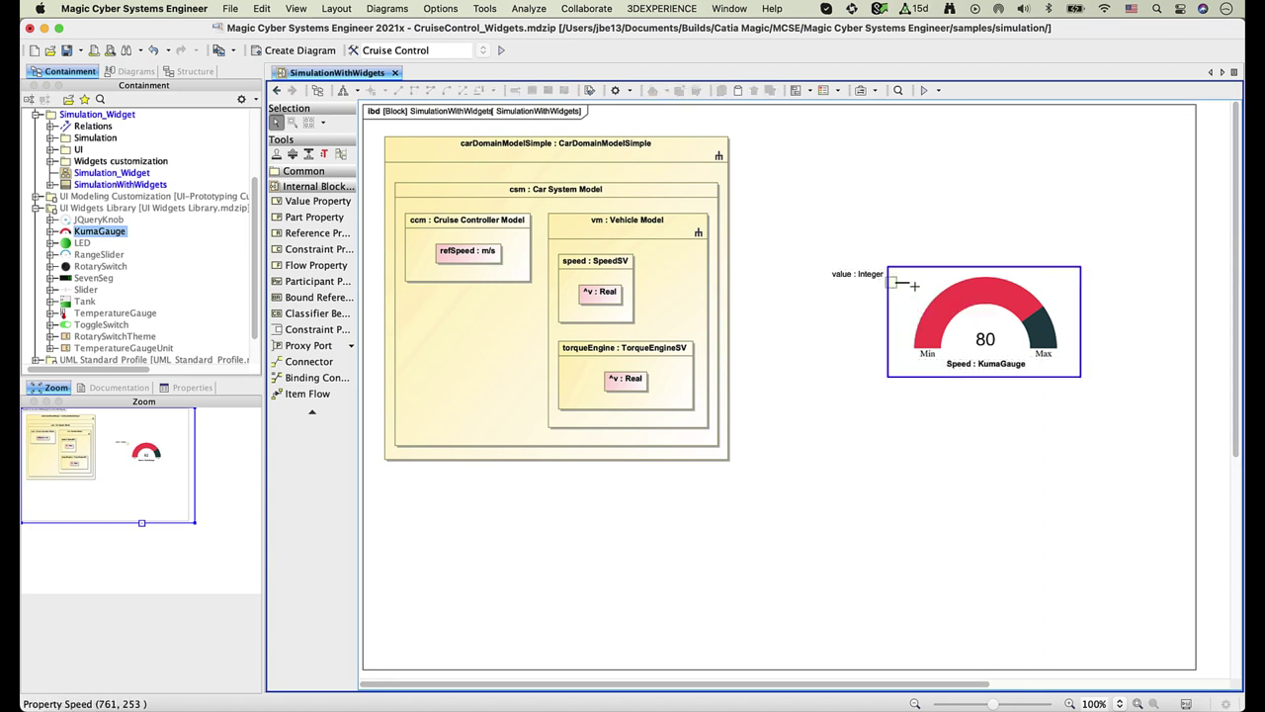
pyautogui.click(601, 292)
pyautogui.click(861, 333)
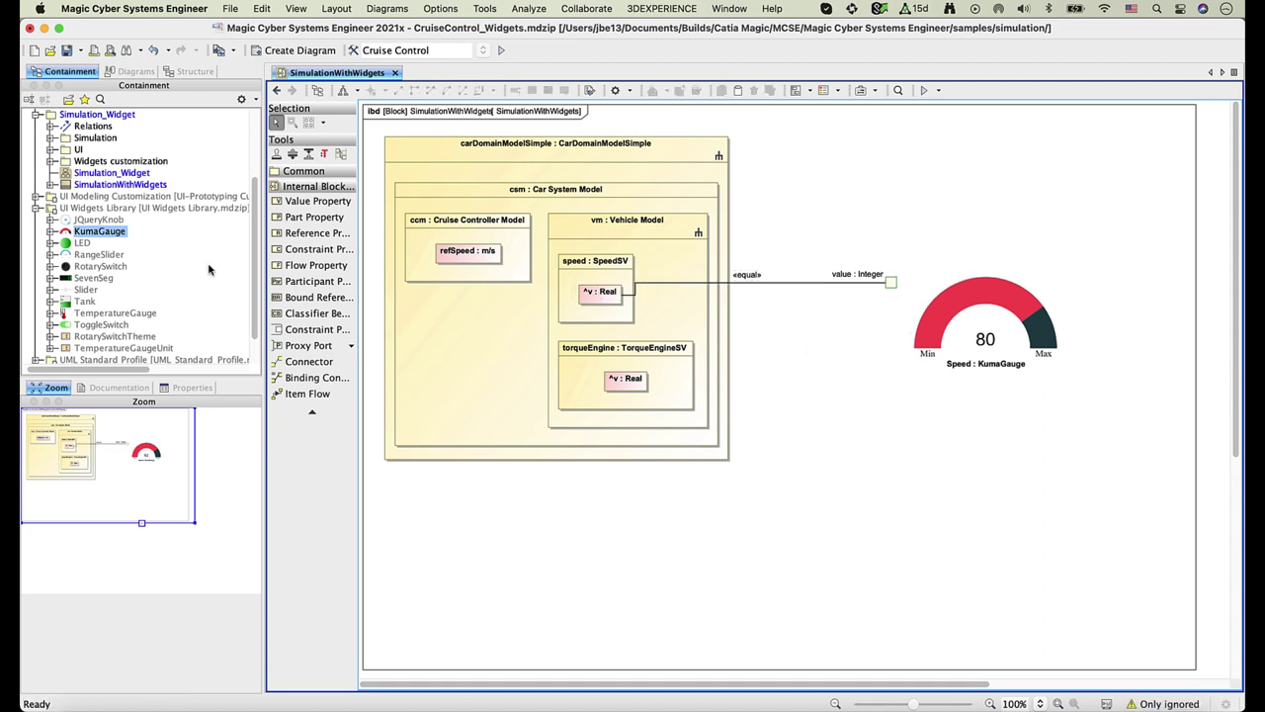
# Step: Add a second KumaGauge and bind its value to torqueEngine's ^v
pyautogui.moveTo(86, 236); pyautogui.dragTo(630, 552)
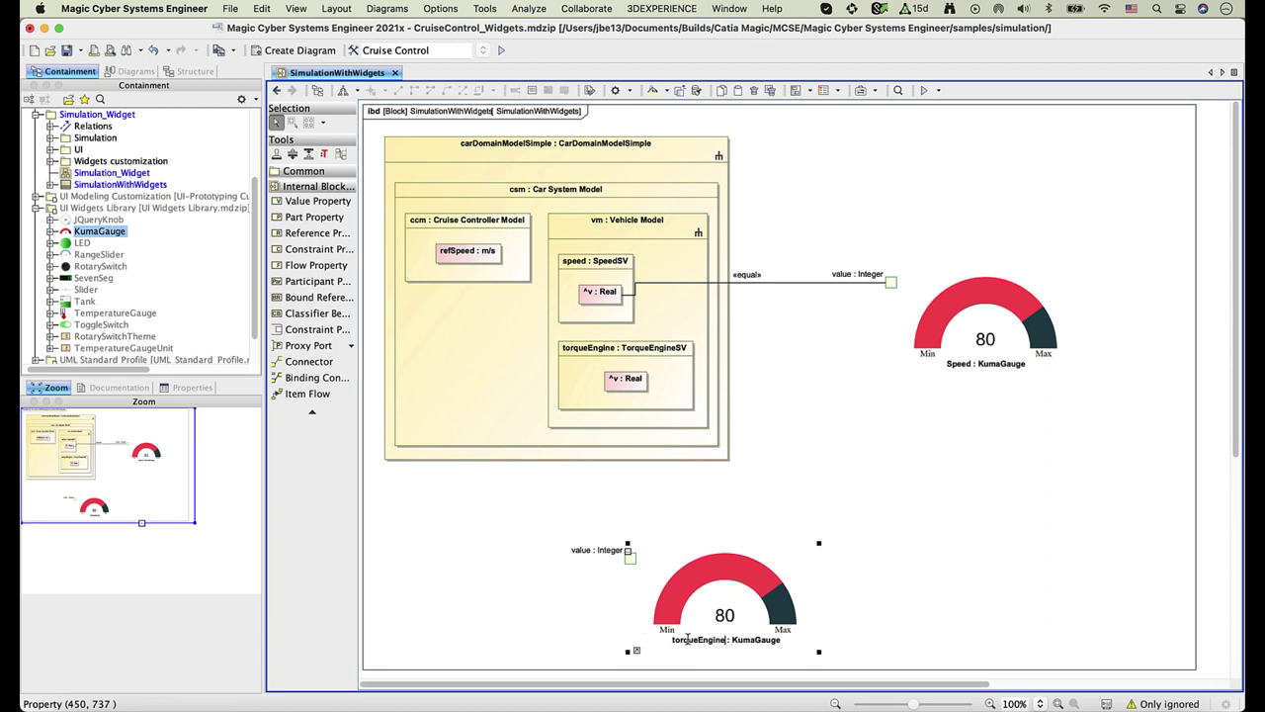
pyautogui.moveTo(632, 566); pyautogui.dragTo(626, 385)
pyautogui.click(620, 519)
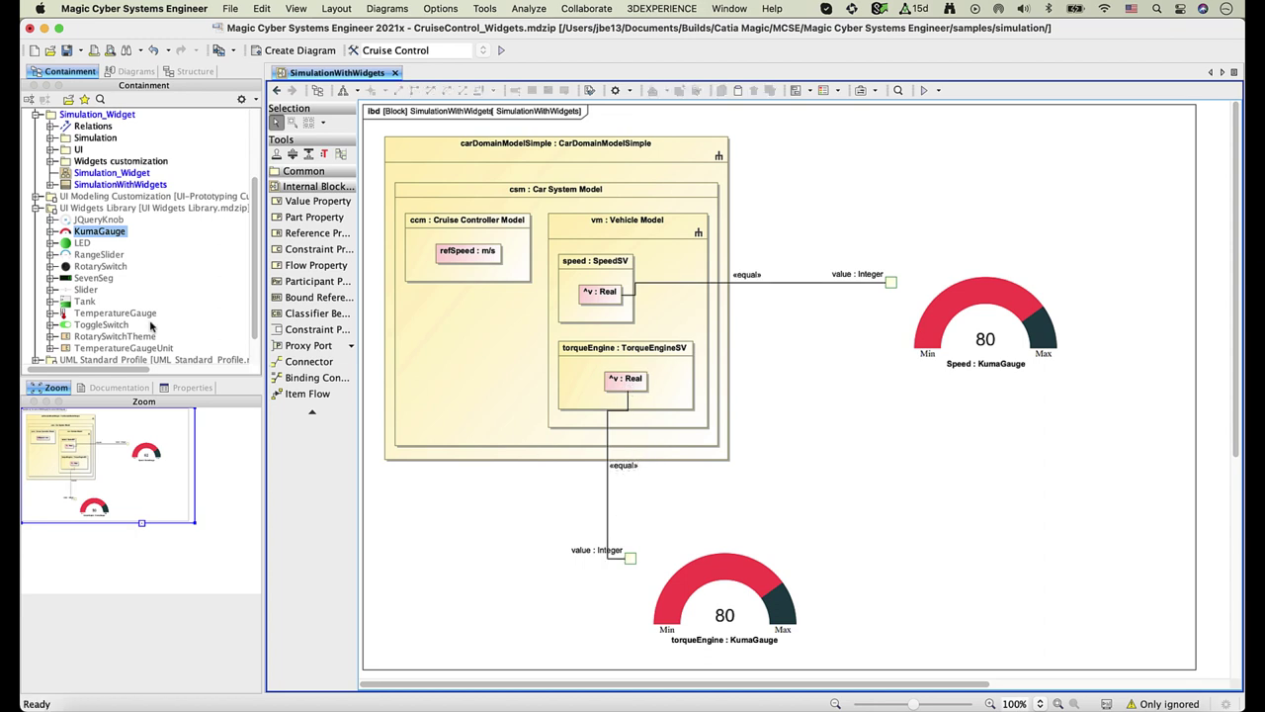
# Step: Add a SevenSeg display named refSpeed and bind its value to refSpeed
pyautogui.moveTo(93, 278); pyautogui.dragTo(431, 559)
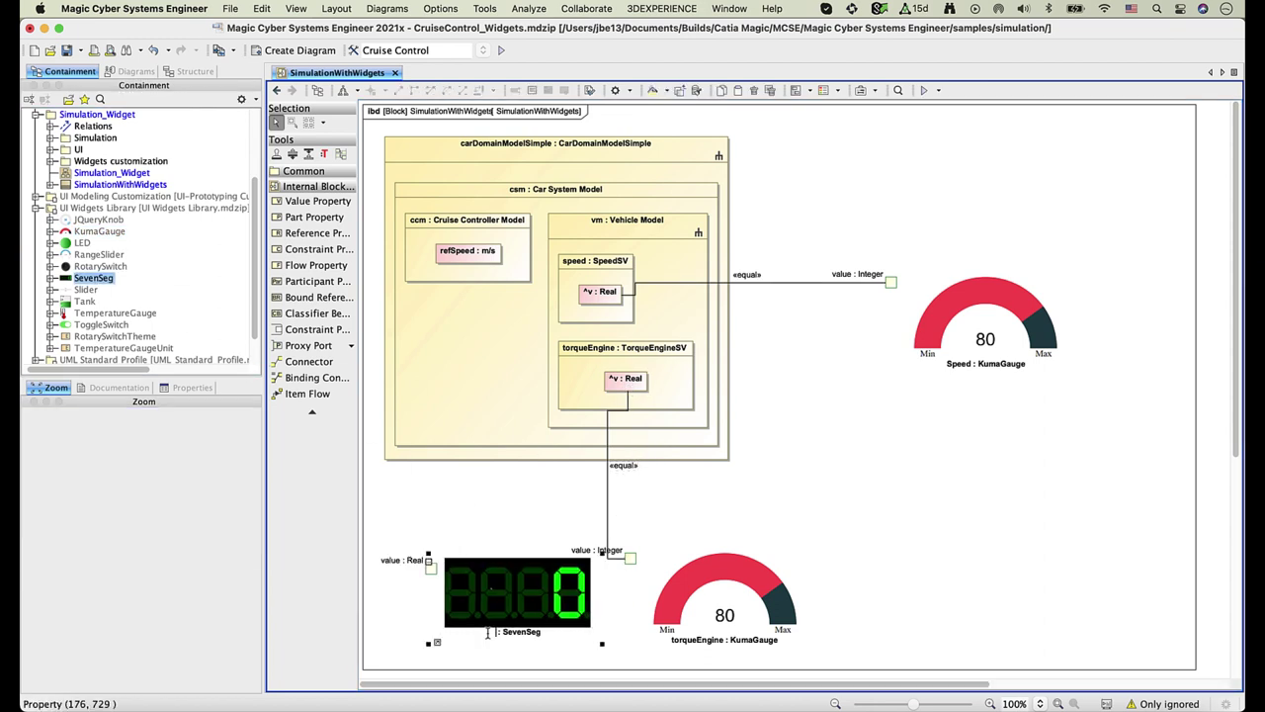
pyautogui.write('refSpeed')
pyautogui.click(429, 607)
pyautogui.moveTo(430, 569); pyautogui.dragTo(460, 255)
# Step: Rearrange the Speed gauge, torqueEngine gauge and SevenSeg display neatly on the diagram
pyautogui.moveTo(979, 318); pyautogui.dragTo(908, 293)
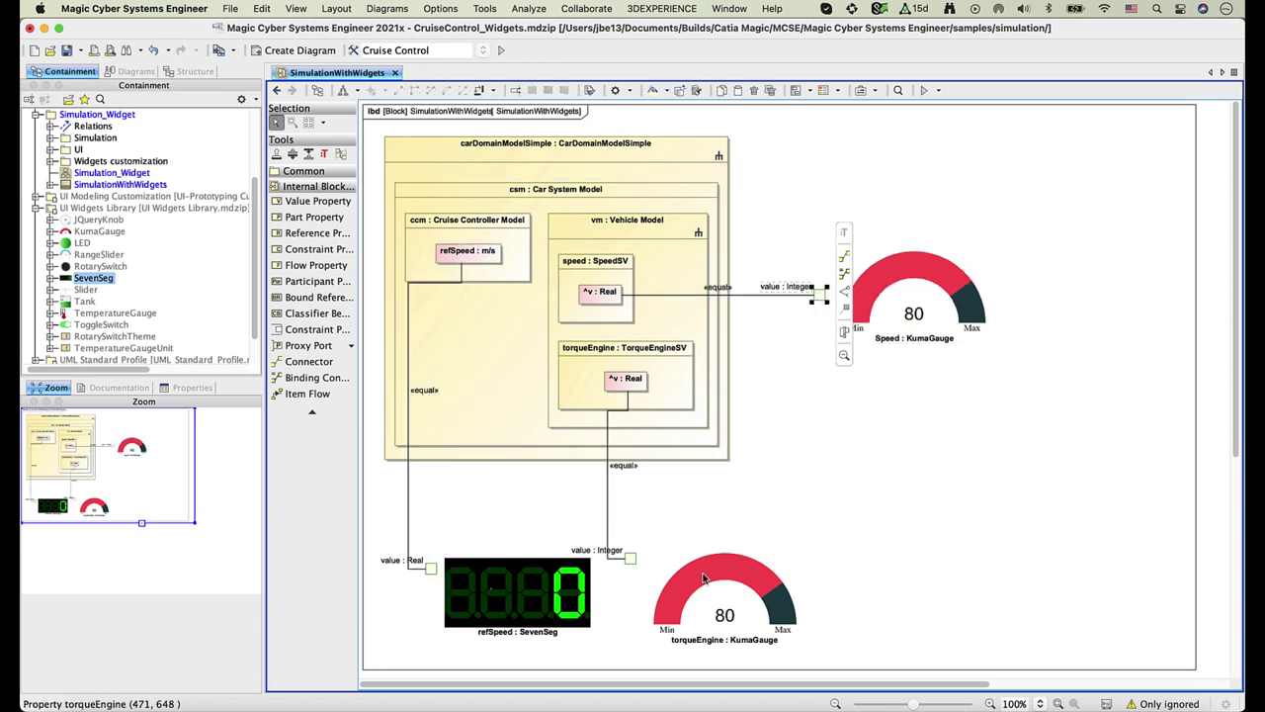
pyautogui.moveTo(652, 566); pyautogui.dragTo(856, 406)
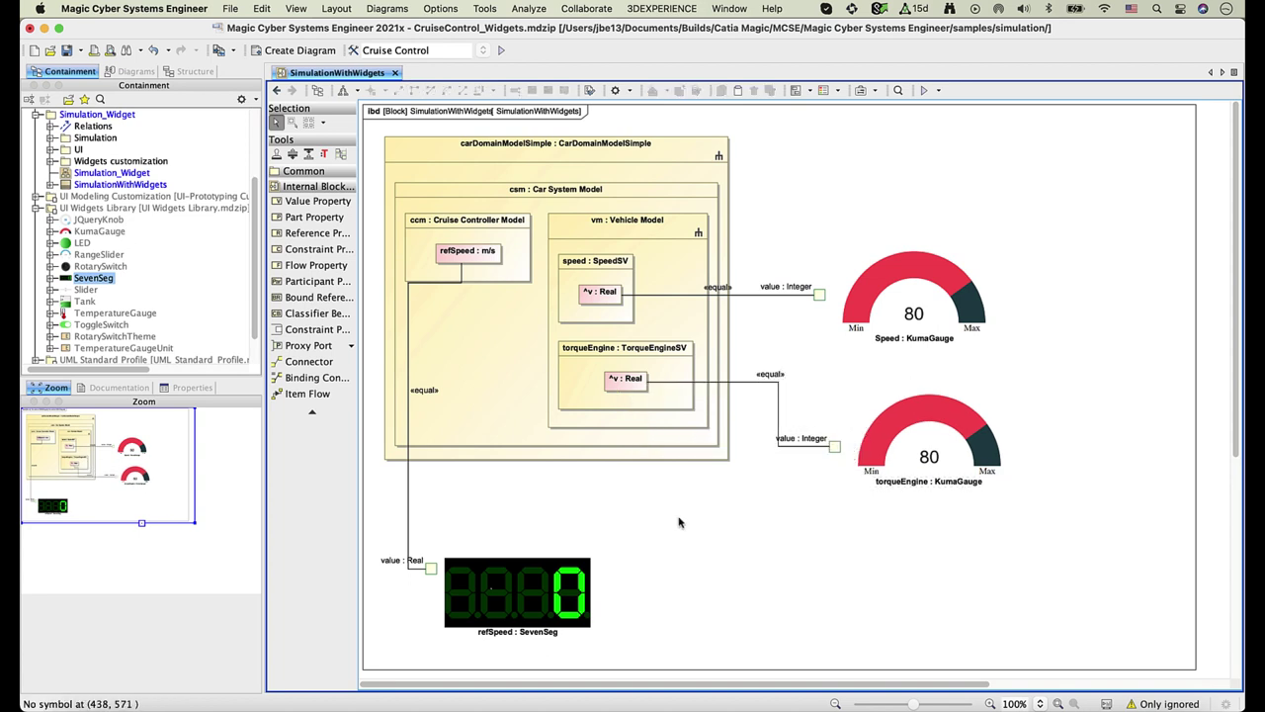
pyautogui.moveTo(450, 575); pyautogui.dragTo(403, 524)
pyautogui.scroll(5, 236, 151)
pyautogui.click(241, 99)
# Step: Set SimulationWithWidgets as the execution target of the CruiseControl with Widgets configuration
pyautogui.click(297, 125)
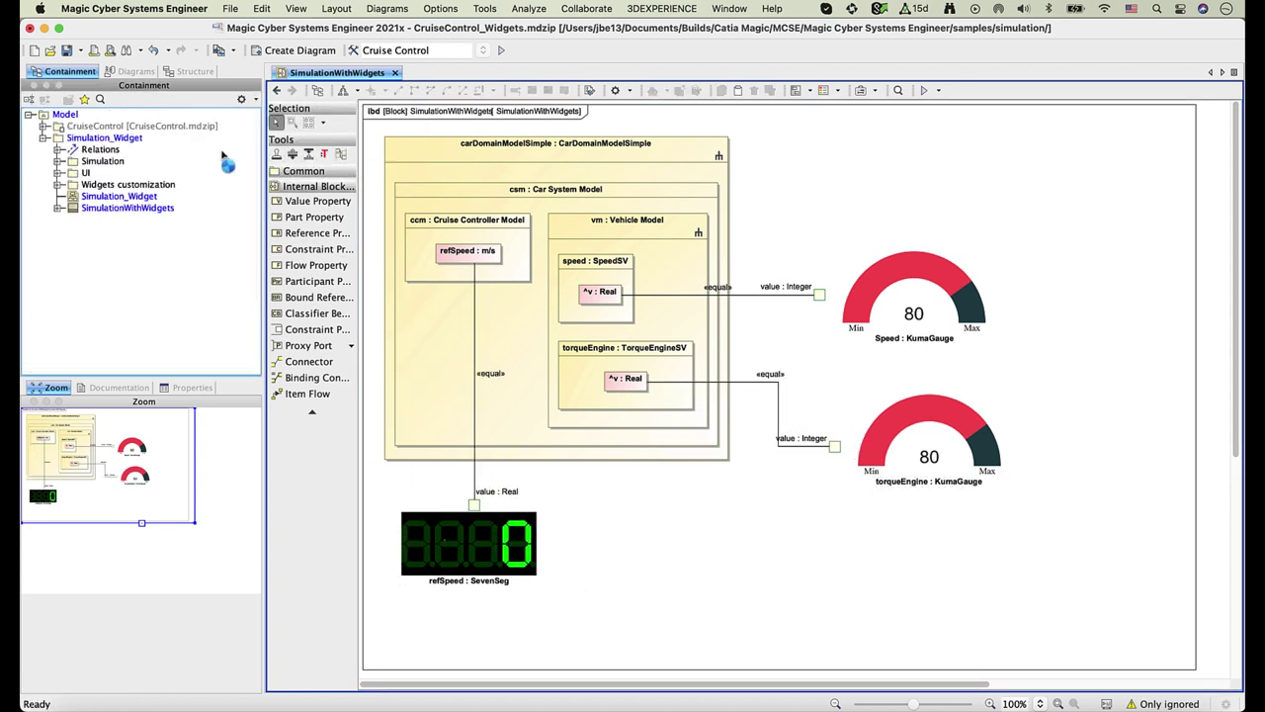
pyautogui.click(58, 161)
pyautogui.doubleClick(94, 172)
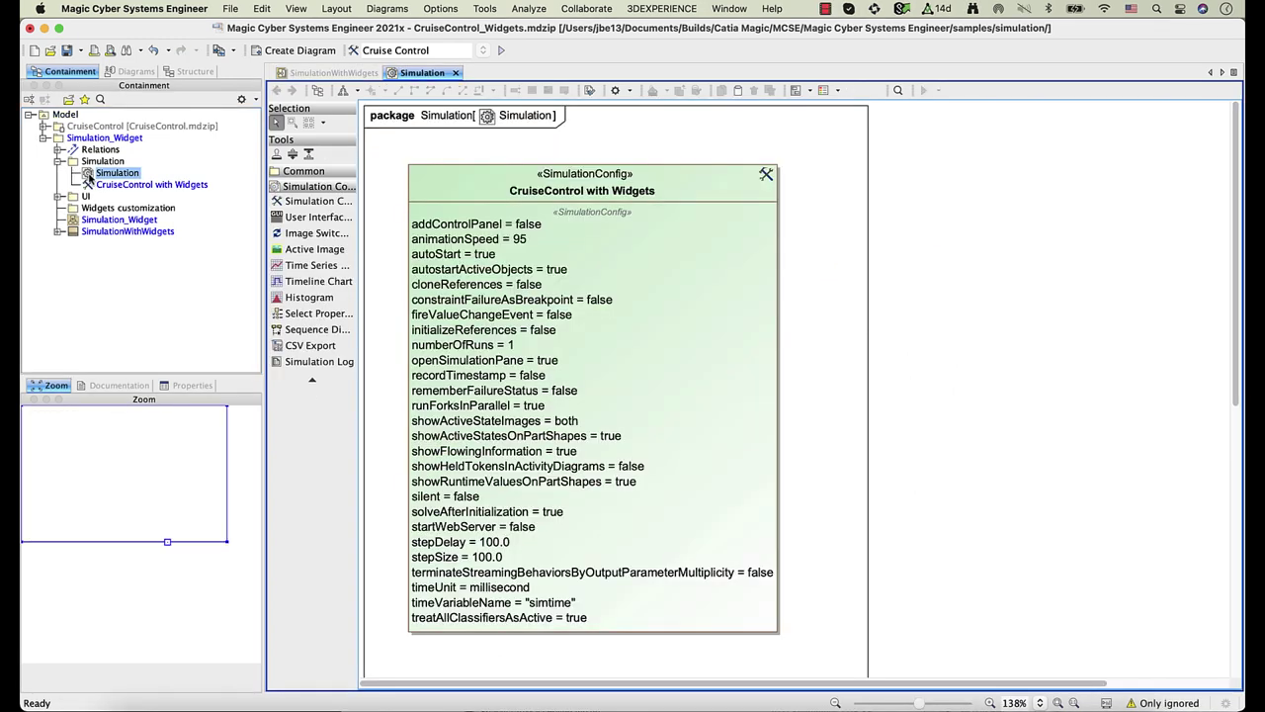
pyautogui.moveTo(299, 251); pyautogui.dragTo(509, 188)
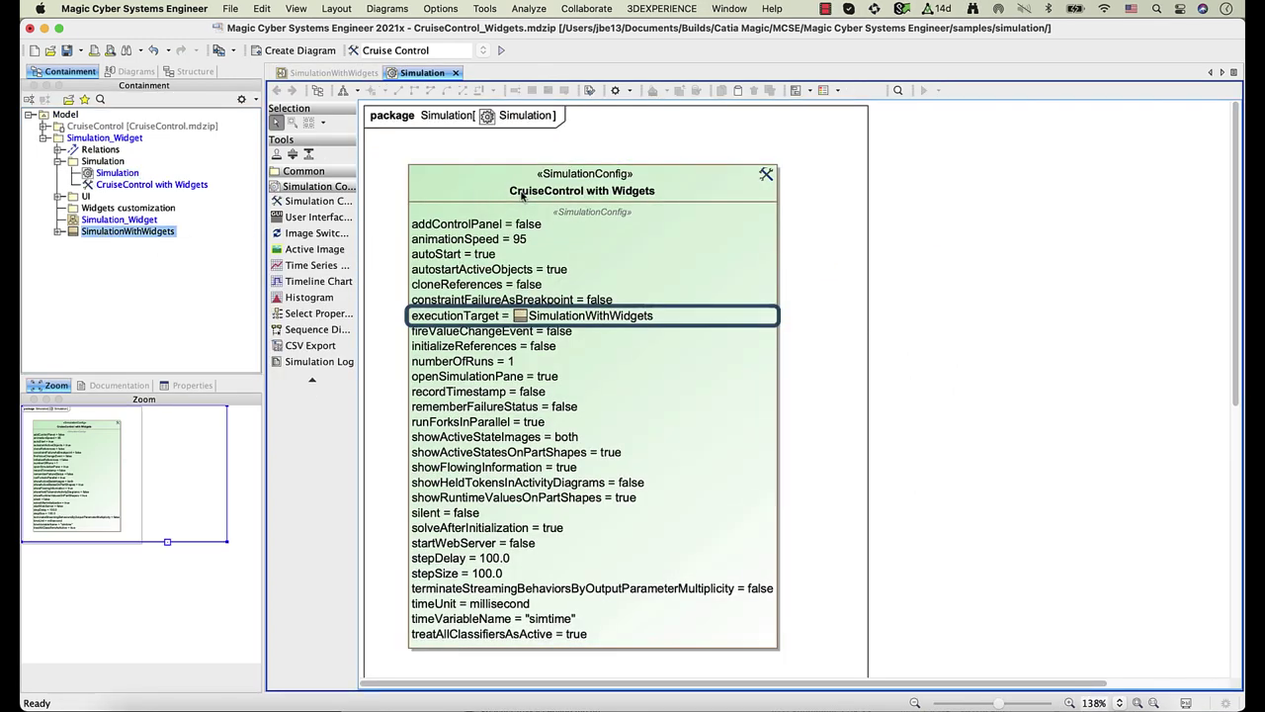
# Step: In its specification, disable Open Simulation Pane, set the SimulationWithWidgets startup diagram, enable Start Web Server
pyautogui.doubleClick(511, 187)
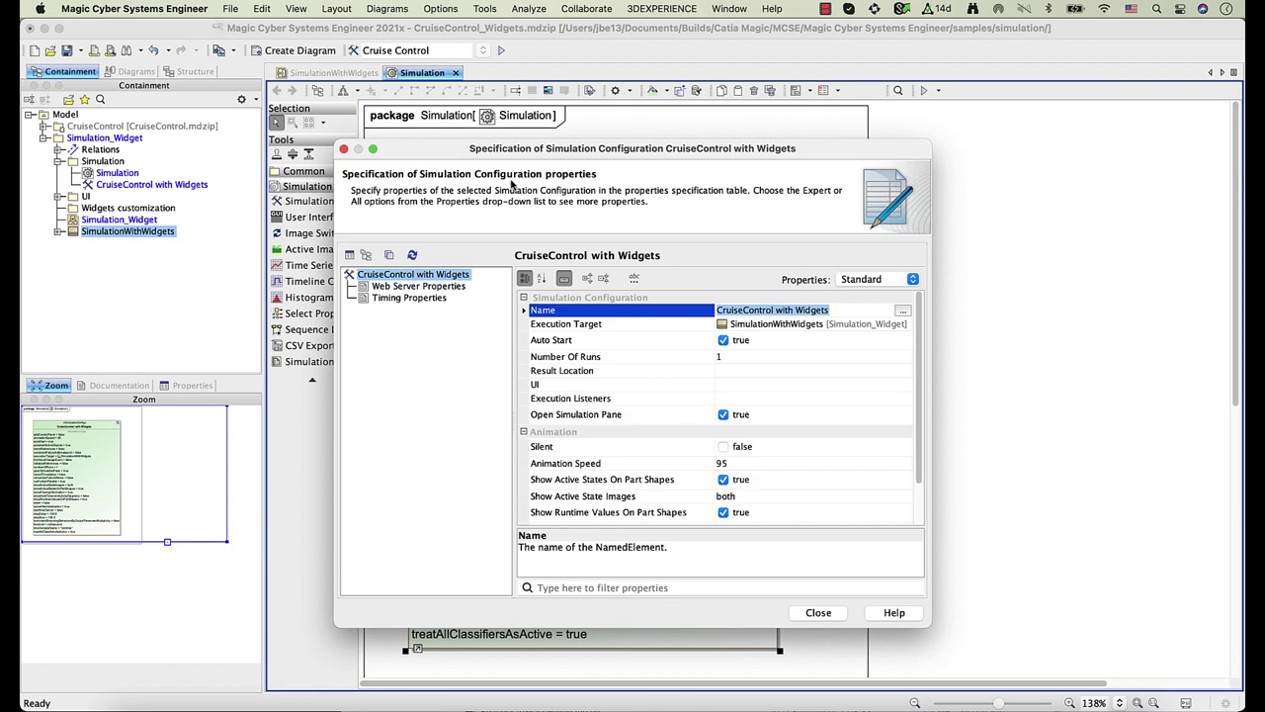
pyautogui.click(768, 416)
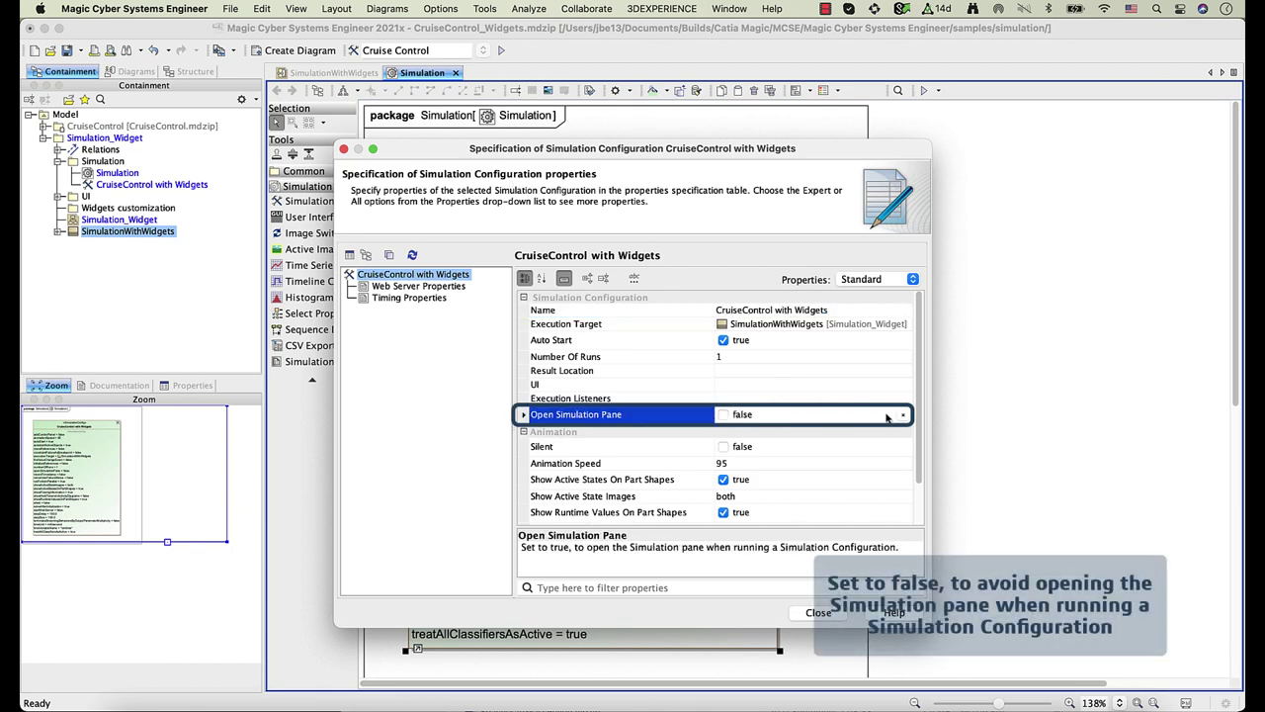
pyautogui.scroll(-3, 915, 416)
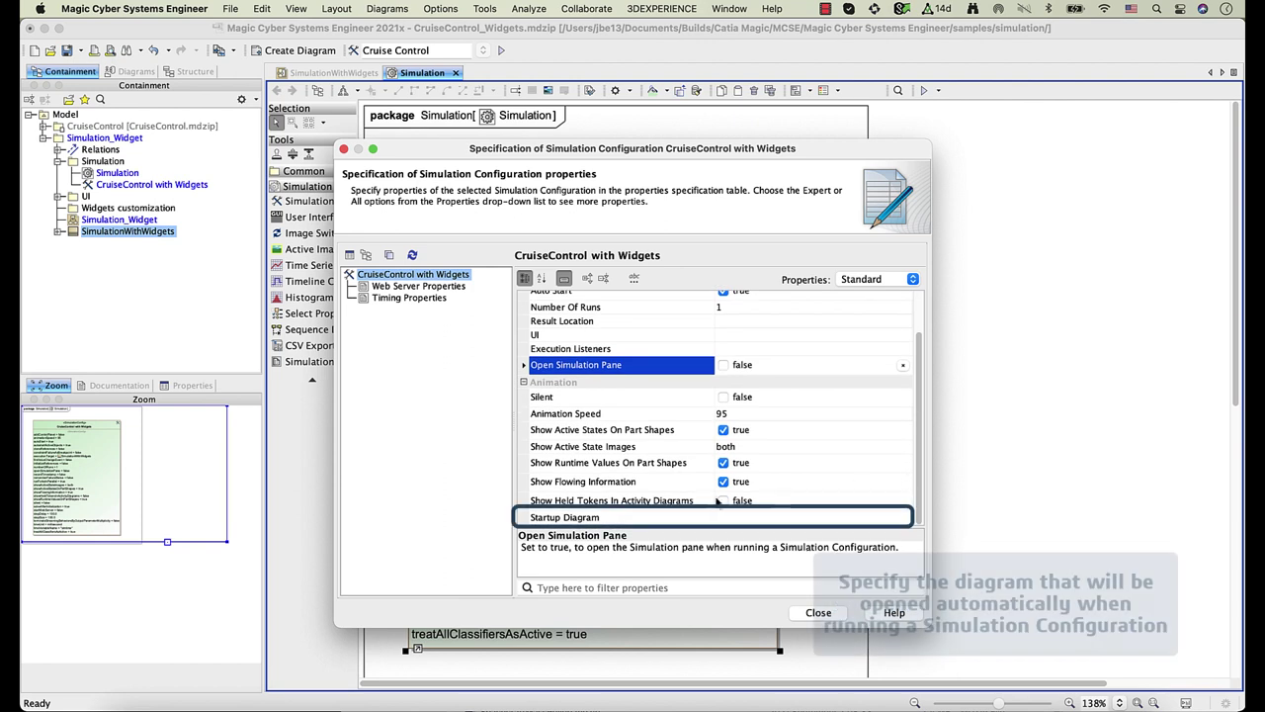
pyautogui.click(59, 231)
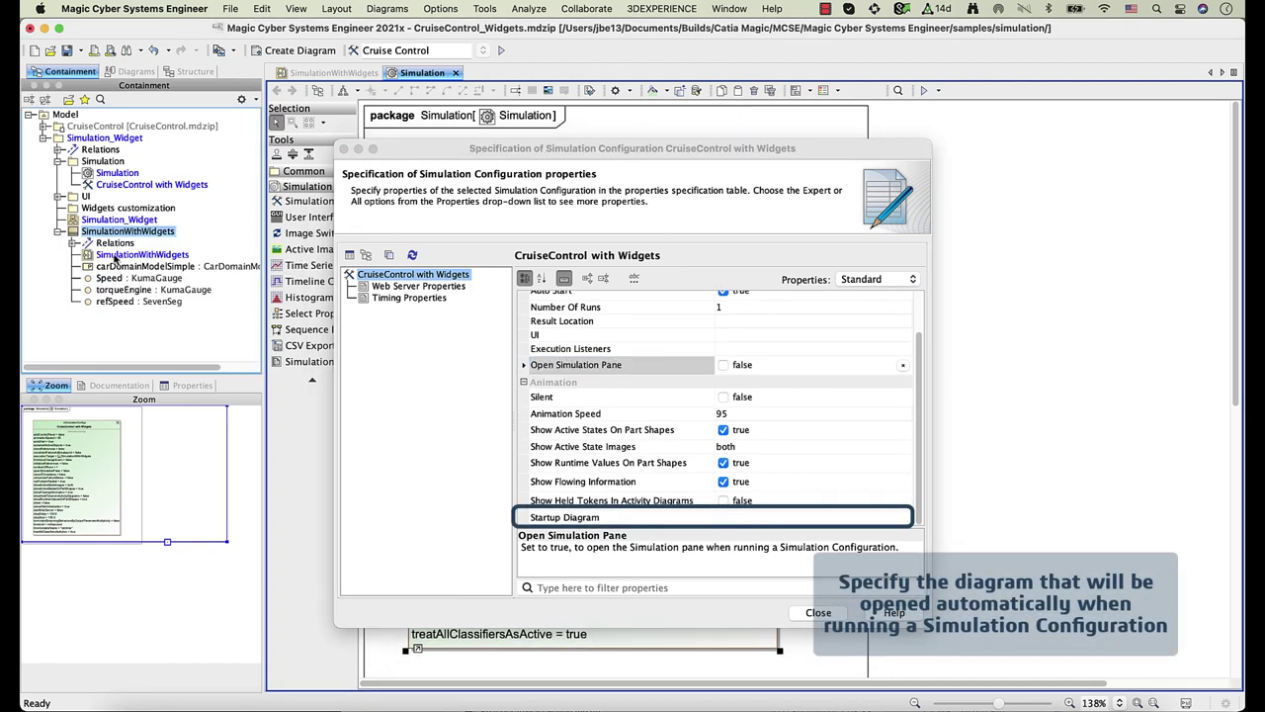
pyautogui.click(115, 255)
pyautogui.moveTo(114, 255); pyautogui.dragTo(781, 516)
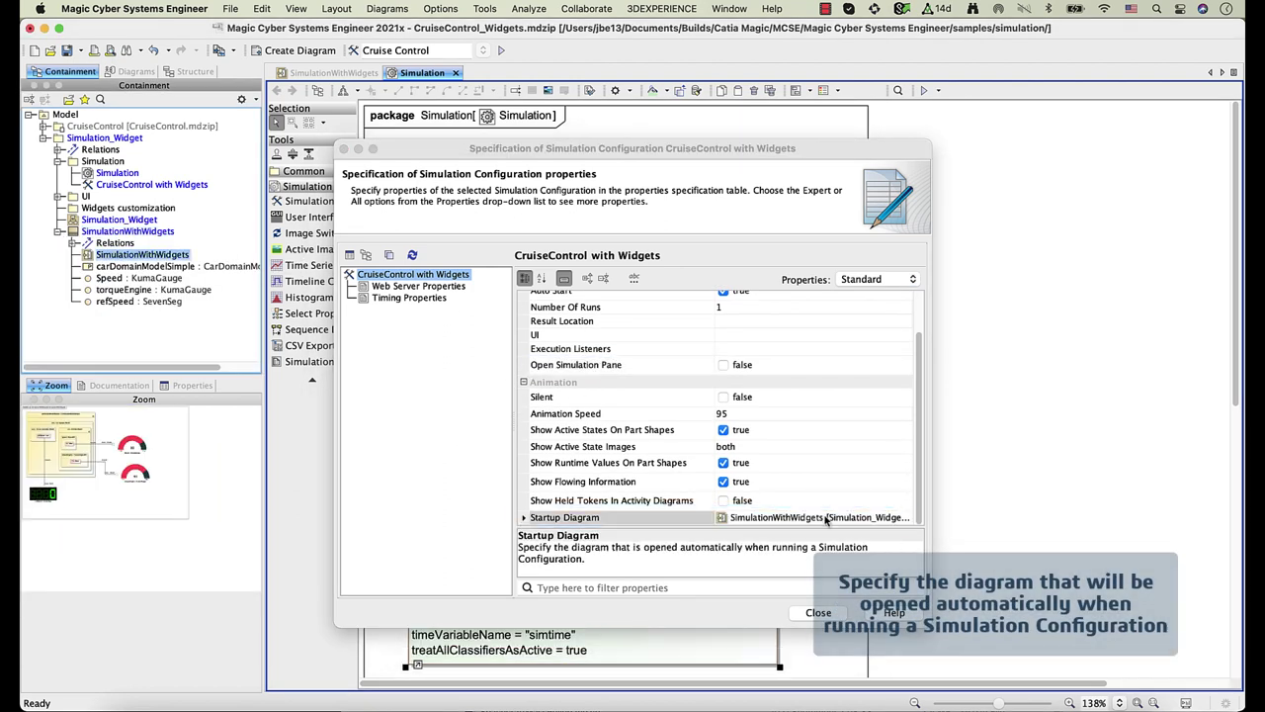
pyautogui.click(419, 286)
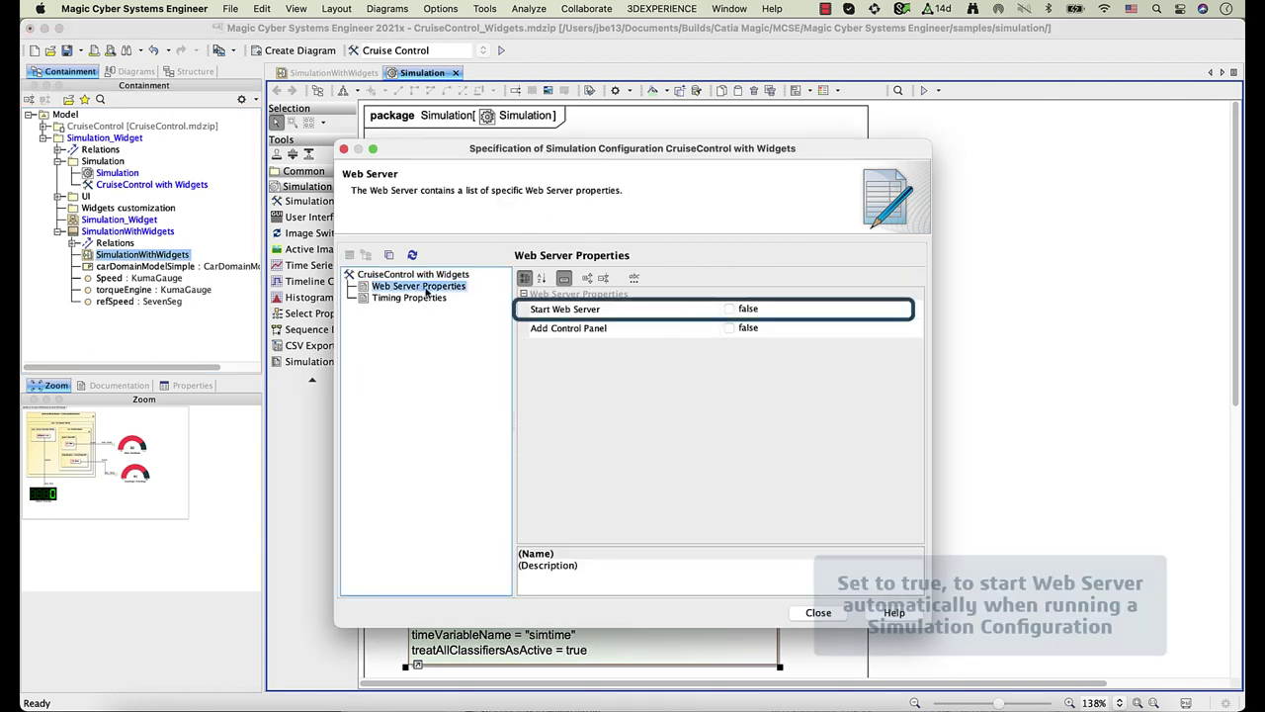
pyautogui.click(731, 309)
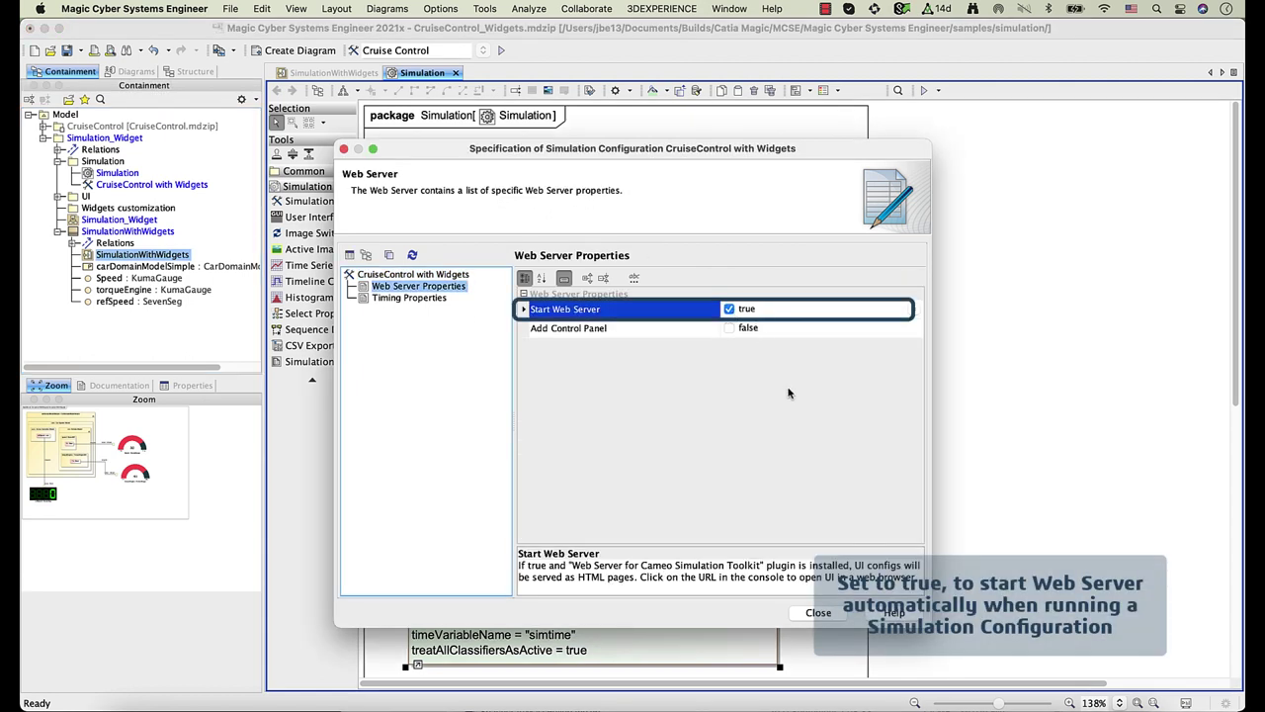
pyautogui.click(819, 612)
# Step: Run the CruiseControl with Widgets simulation configuration
pyautogui.click(442, 50)
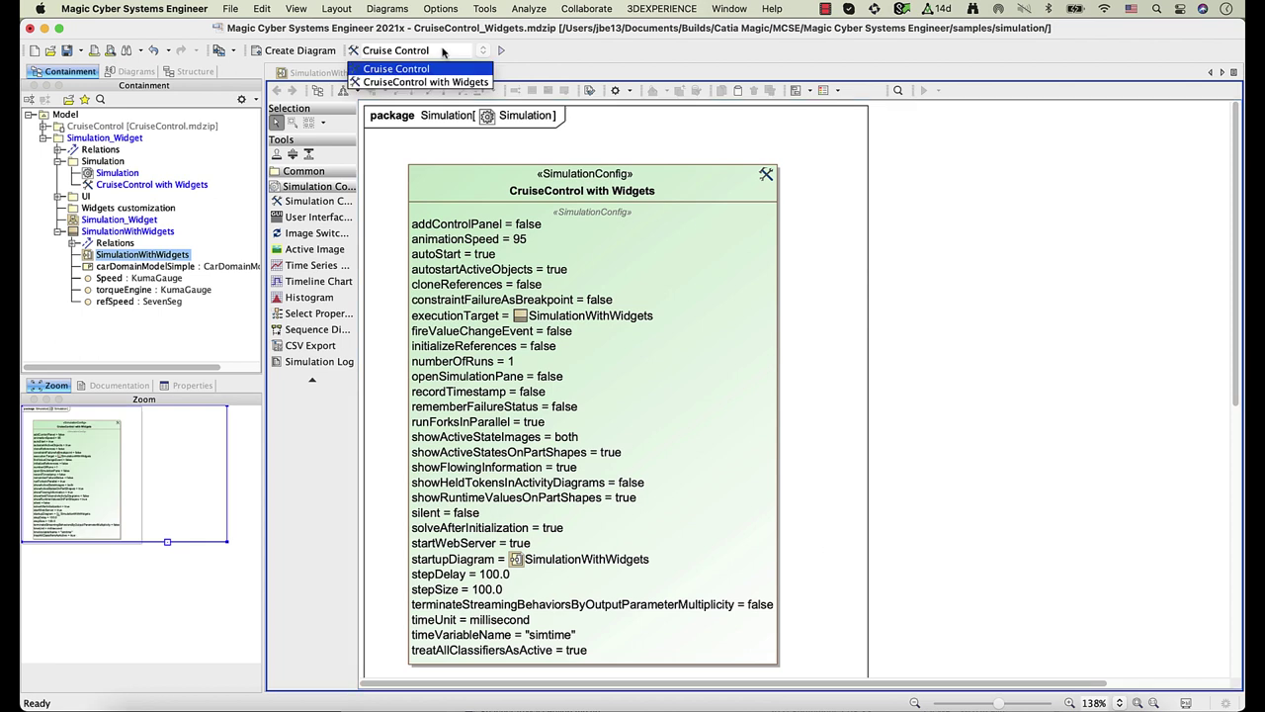
pyautogui.click(430, 82)
pyautogui.click(501, 50)
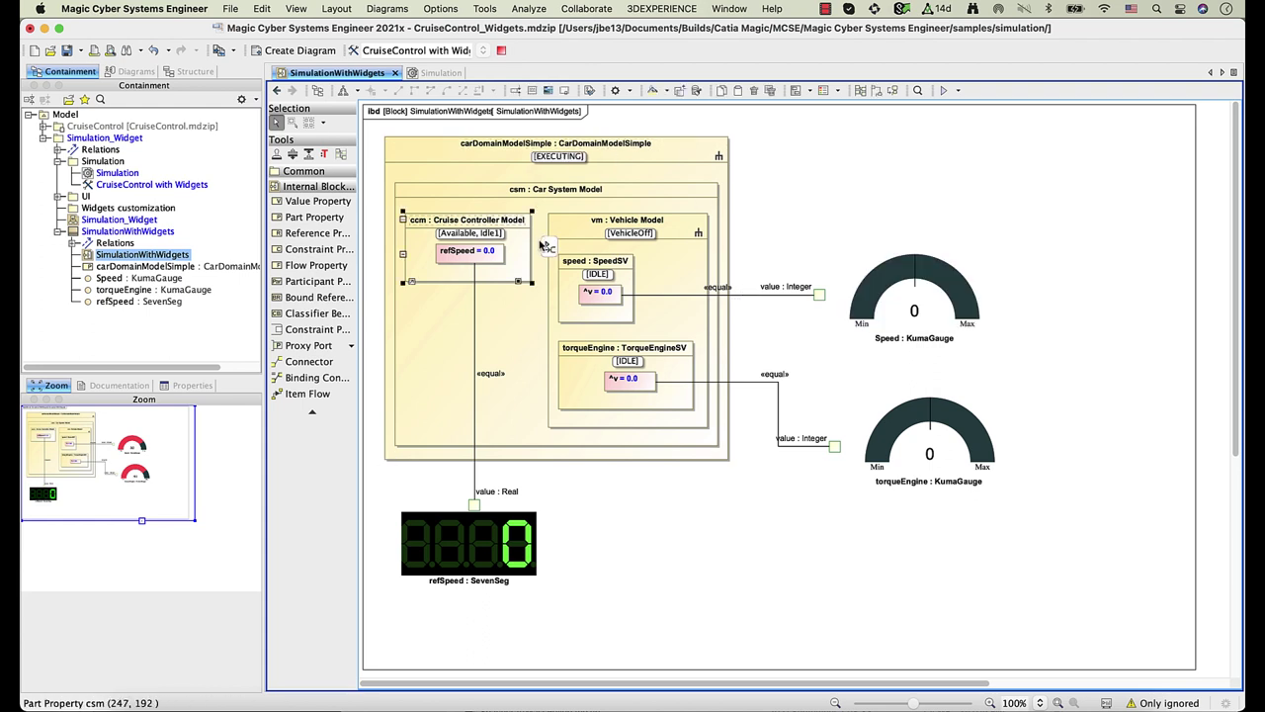
# Step: Set refSpeed to 30 and send IncSpeed to ccm so the gauges respond
pyautogui.click(485, 250)
pyautogui.write('30')
pyautogui.press('Return')
pyautogui.click(514, 262)
pyautogui.click(538, 245)
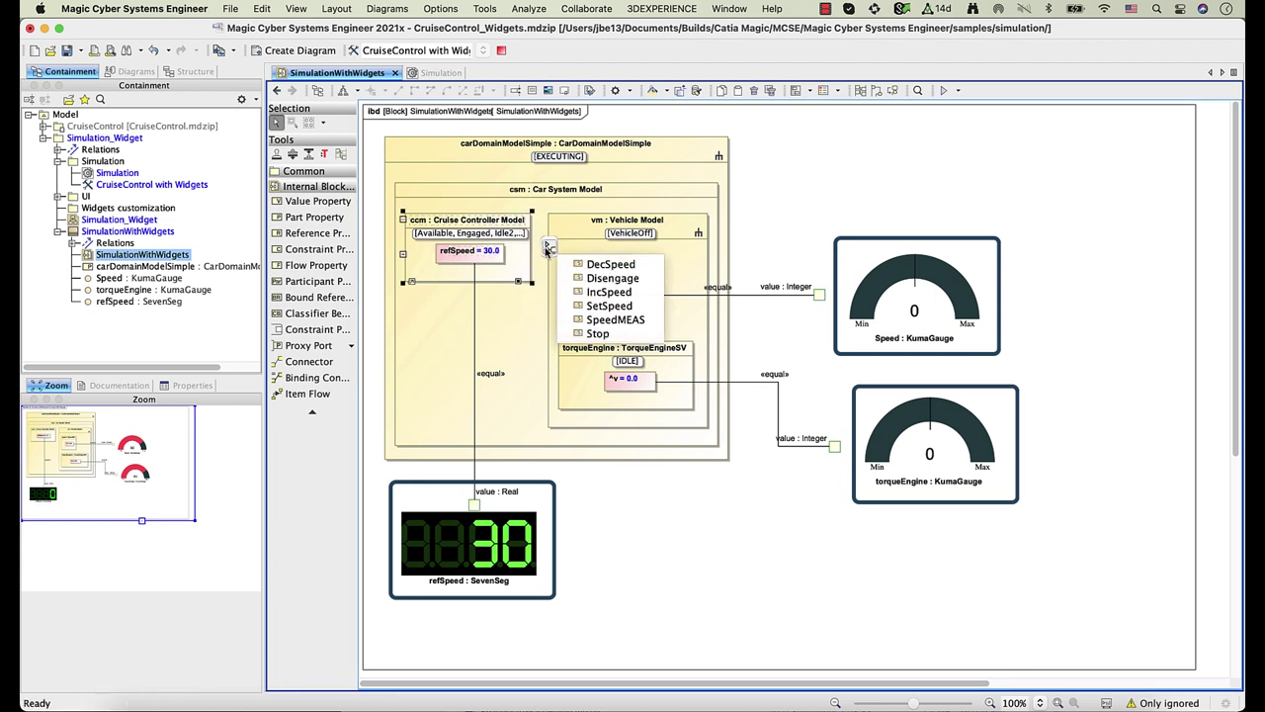
pyautogui.click(598, 296)
pyautogui.click(732, 484)
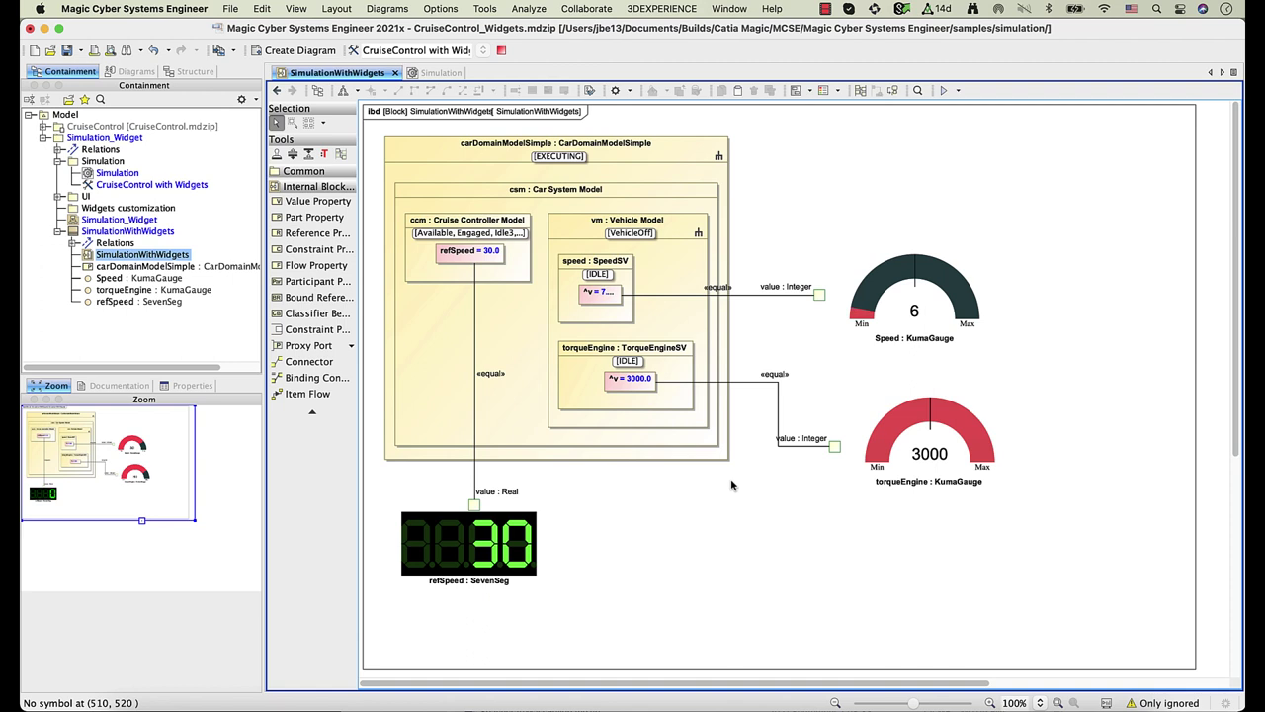
# Step: Resize the speed v value to fit its runtime value, then terminate the simulation
pyautogui.click(612, 305)
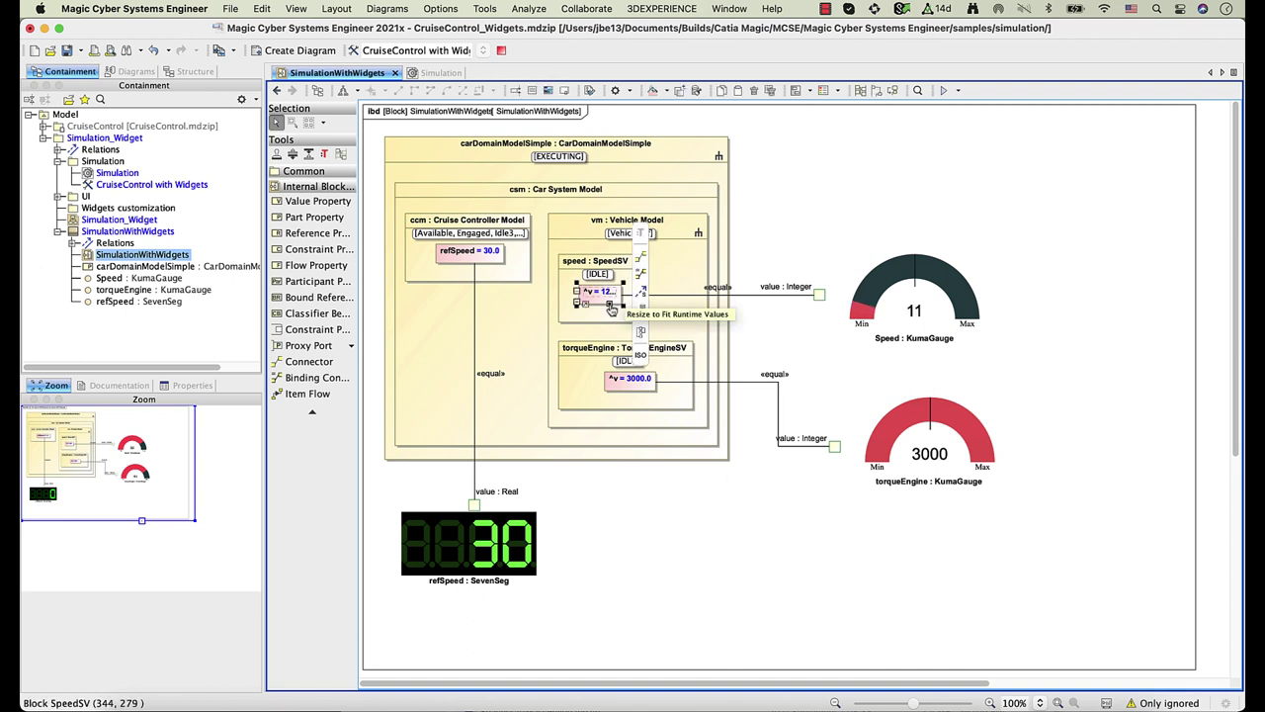
pyautogui.click(611, 308)
pyautogui.click(684, 484)
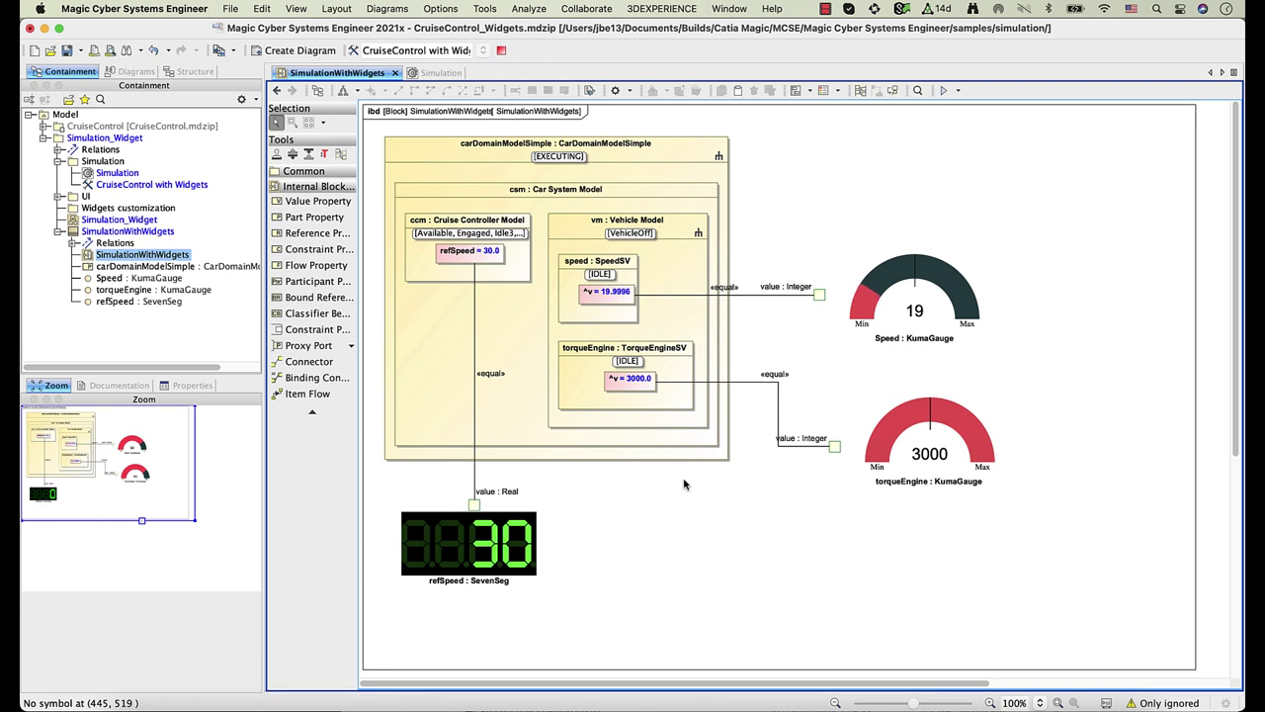
pyautogui.click(501, 49)
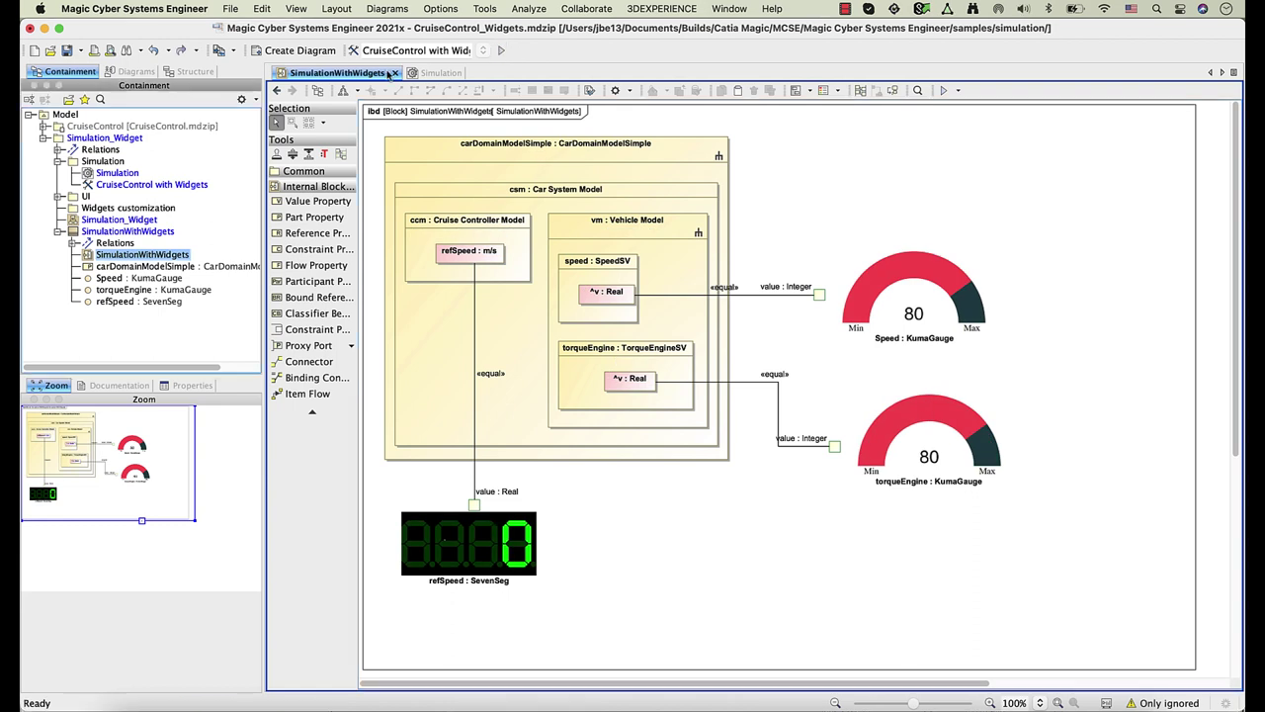
# Step: Show auxiliary resources again and expand the UI Widgets Library in the tree
pyautogui.click(241, 99)
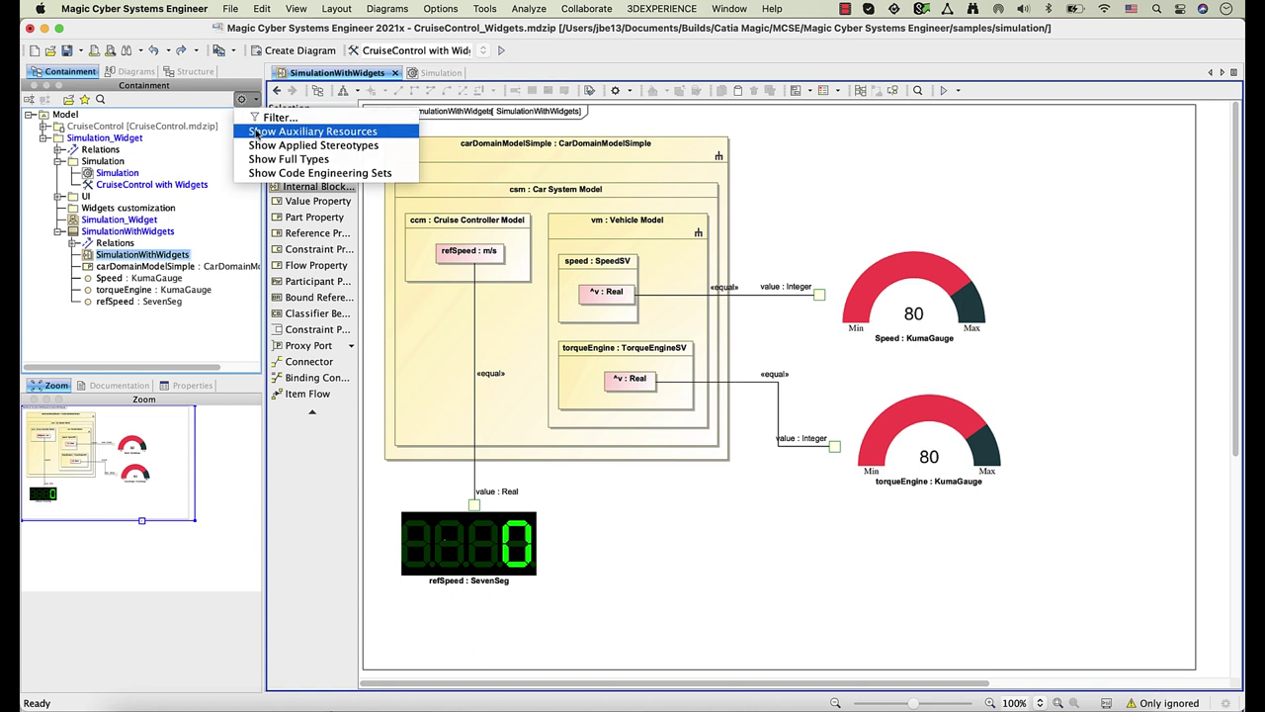
pyautogui.click(255, 131)
pyautogui.scroll(-5, 247, 188)
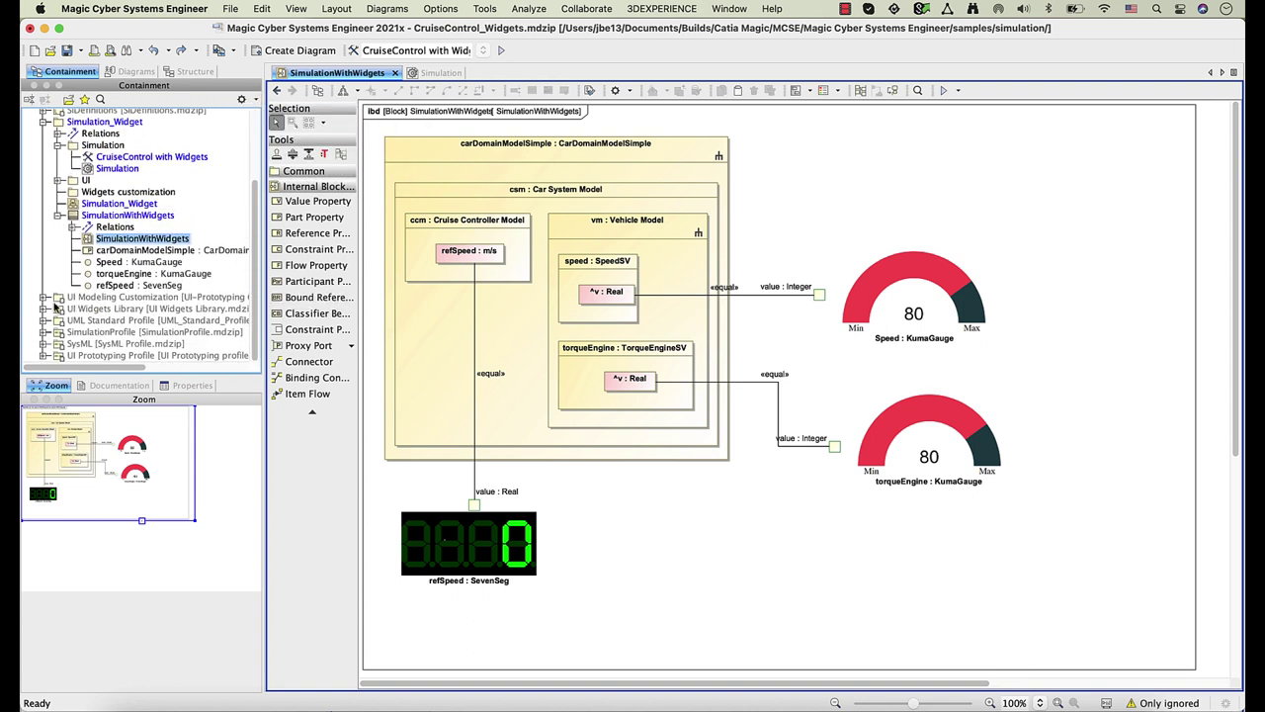
pyautogui.click(44, 308)
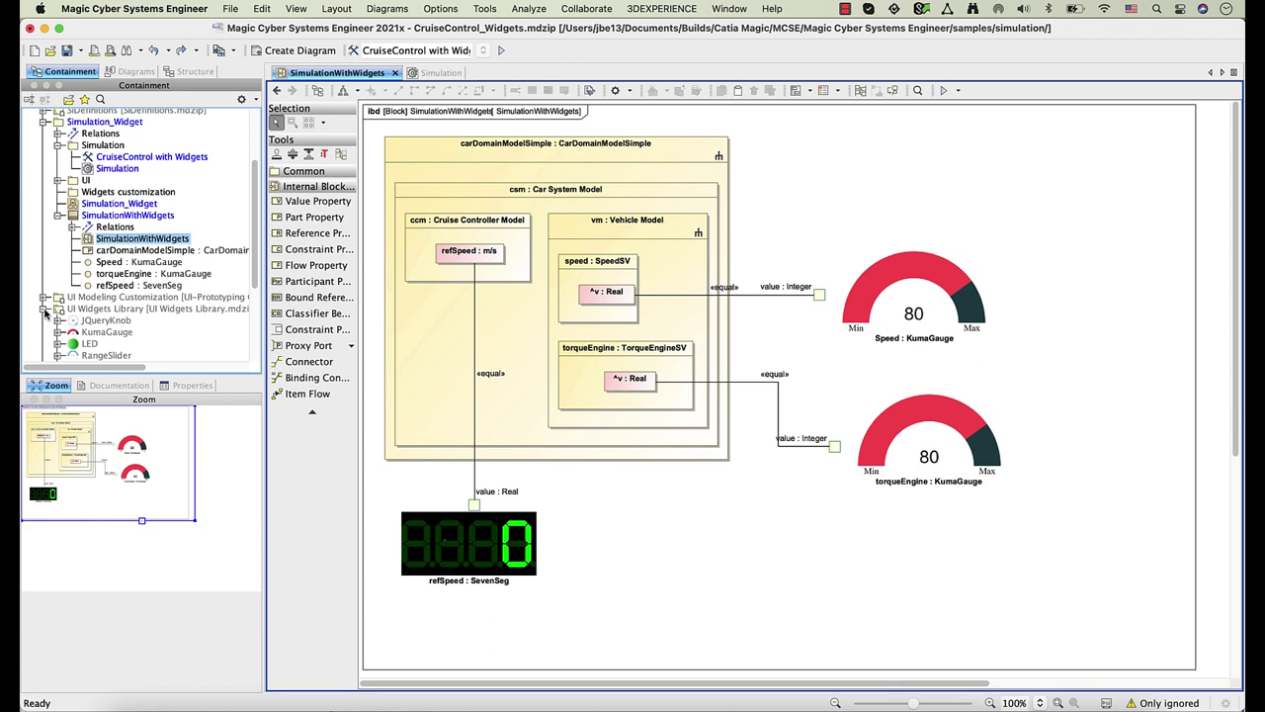
# Step: Create a KumaGauge instance with fill #0066FF in the Widgets customization package
pyautogui.rightClick(95, 334)
pyautogui.moveTo(129, 506)
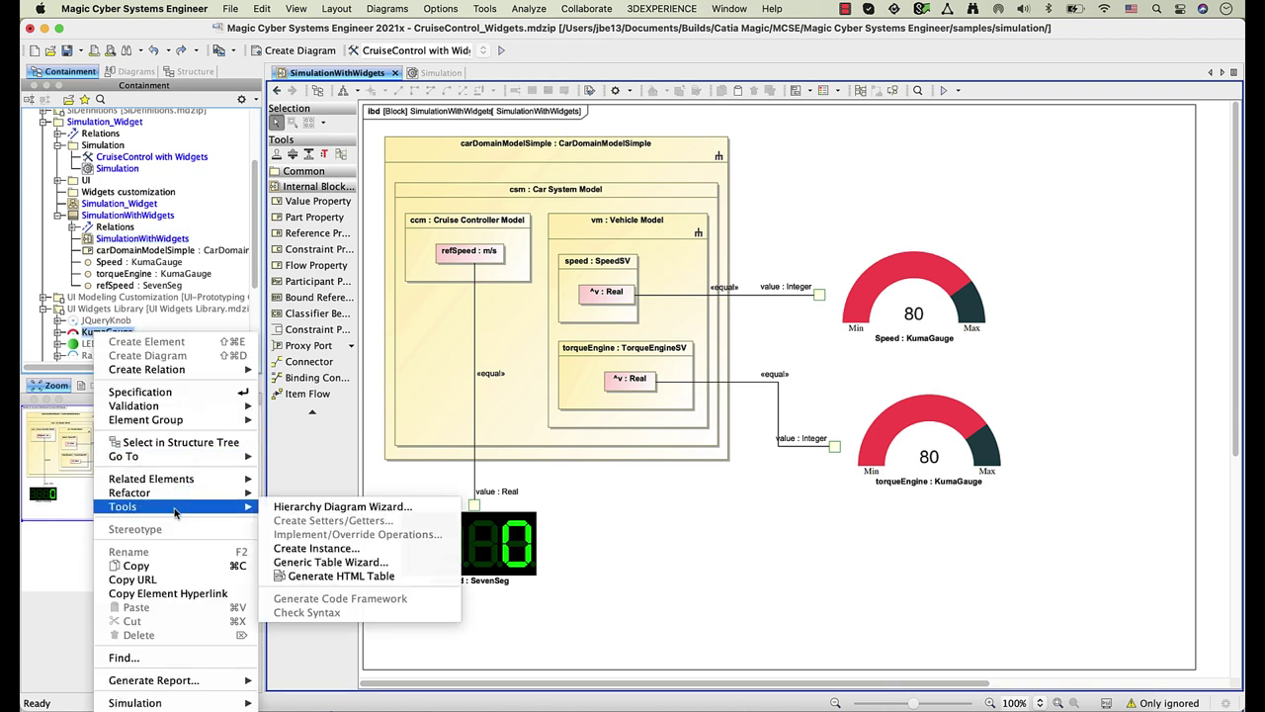
pyautogui.click(383, 549)
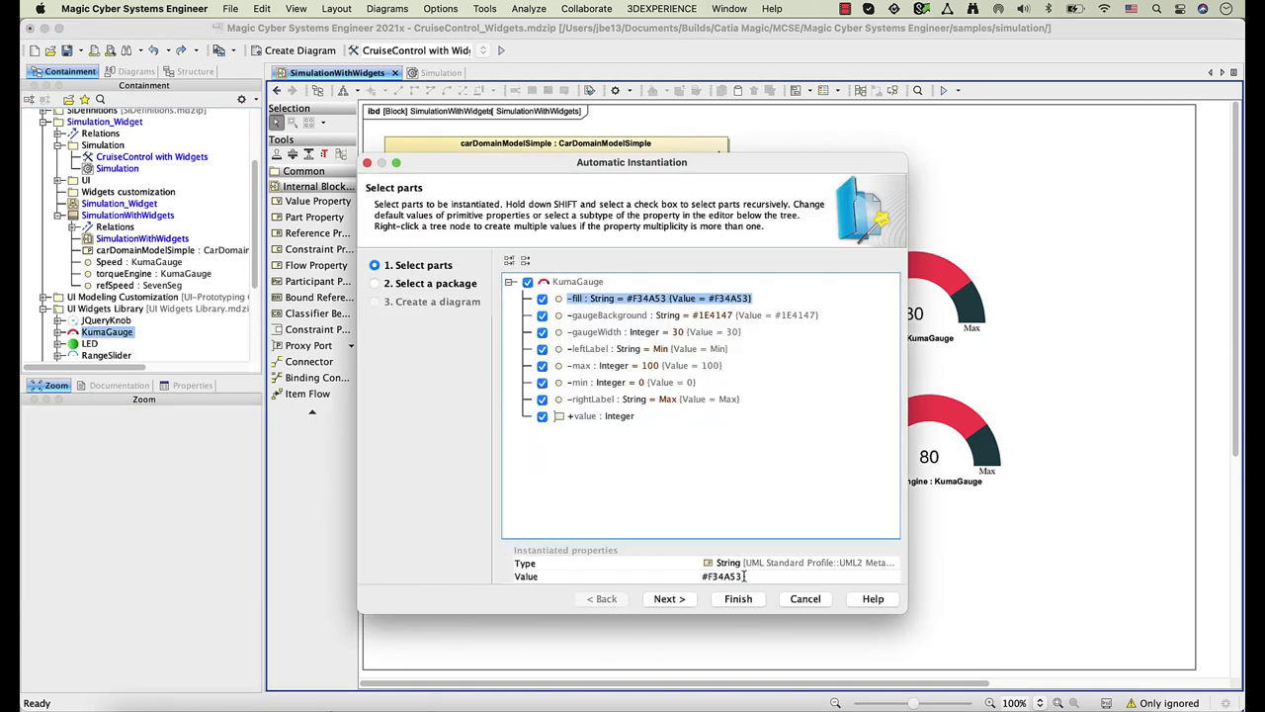
pyautogui.click(744, 576)
pyautogui.write('#006')
pyautogui.press('Return')
pyautogui.click(704, 366)
pyautogui.click(739, 576)
pyautogui.click(667, 599)
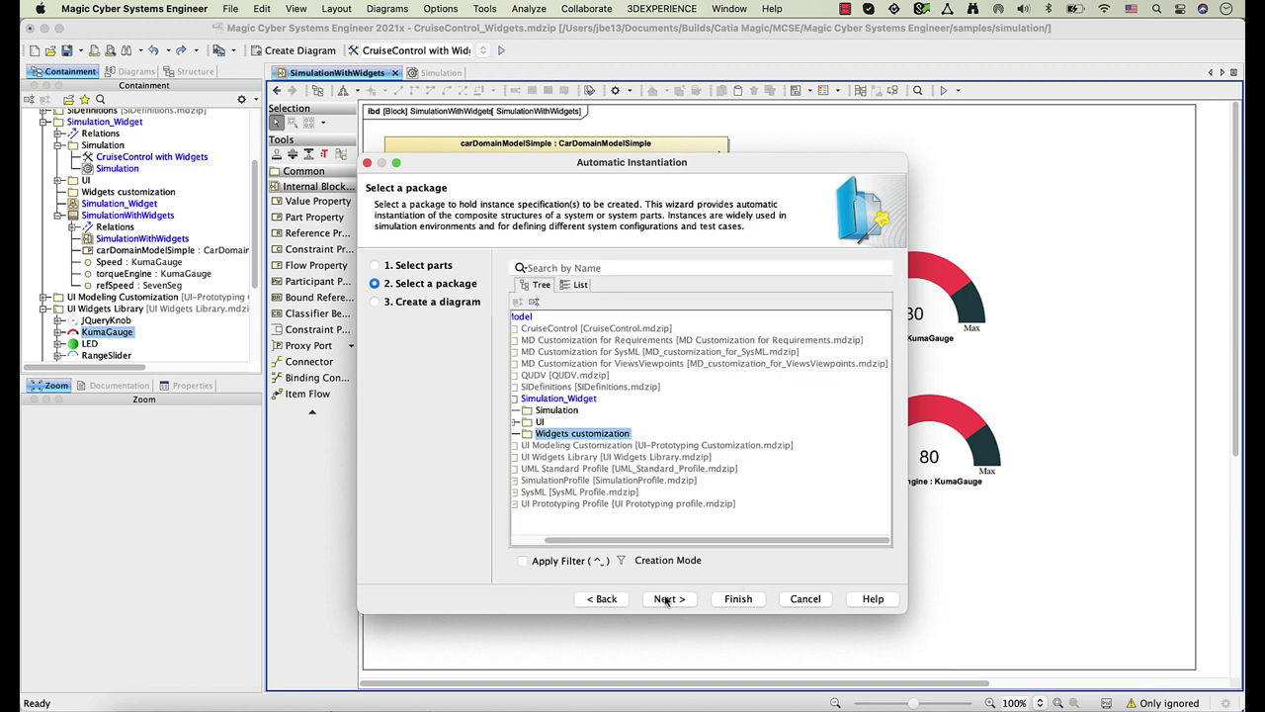
pyautogui.click(667, 599)
pyautogui.click(737, 599)
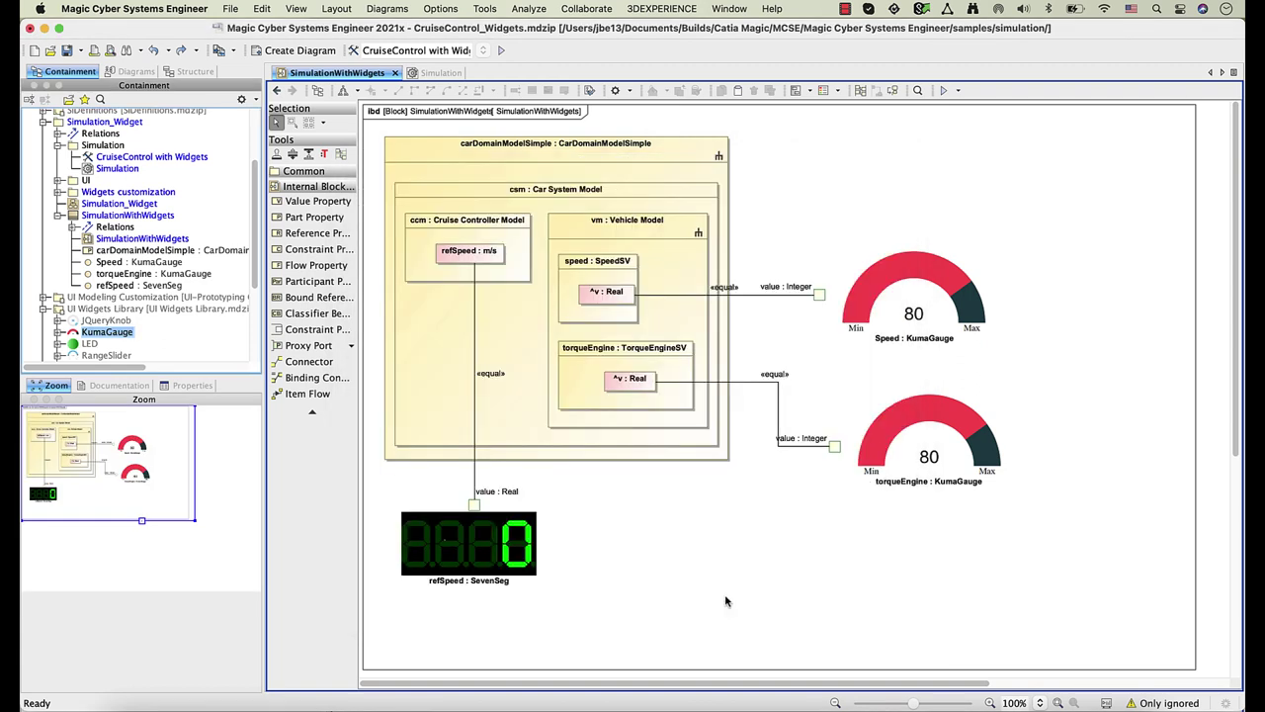
# Step: Apply the custom kumaGauge to the torqueEngine gauge, then regenerate widget HTML, replacing all files
pyautogui.click(58, 194)
pyautogui.moveTo(104, 205); pyautogui.dragTo(944, 454)
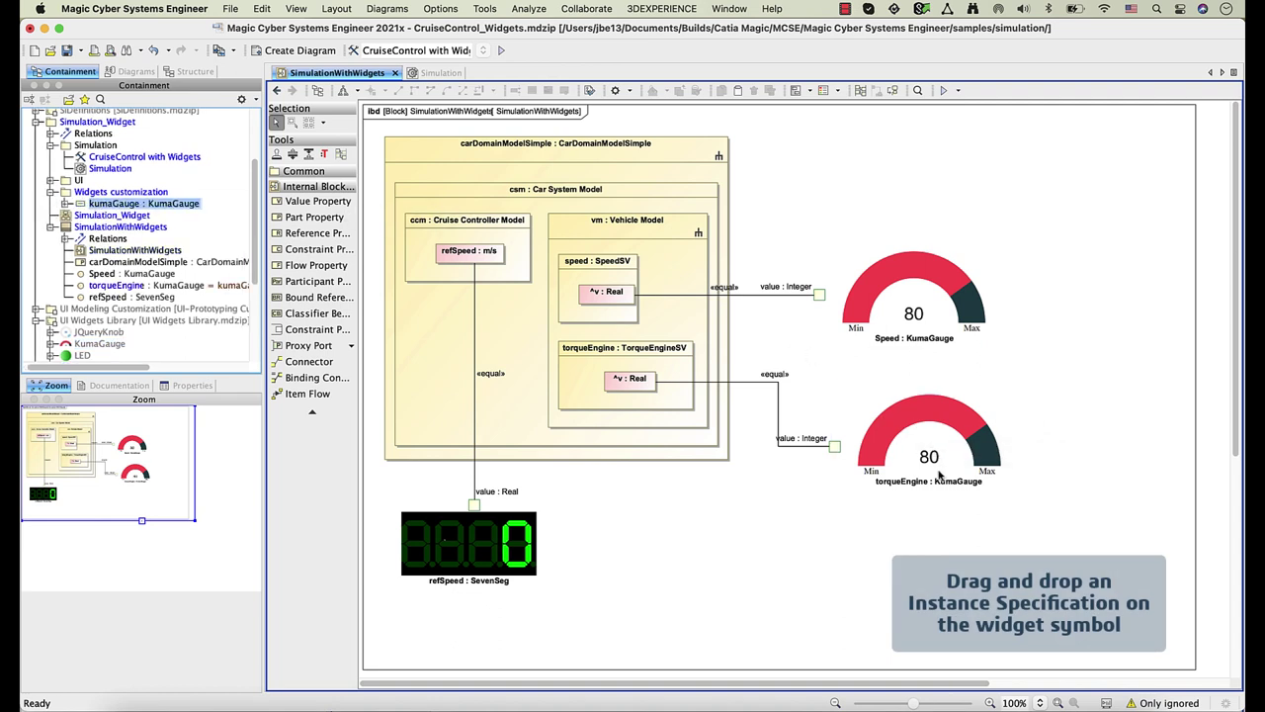
pyautogui.click(438, 73)
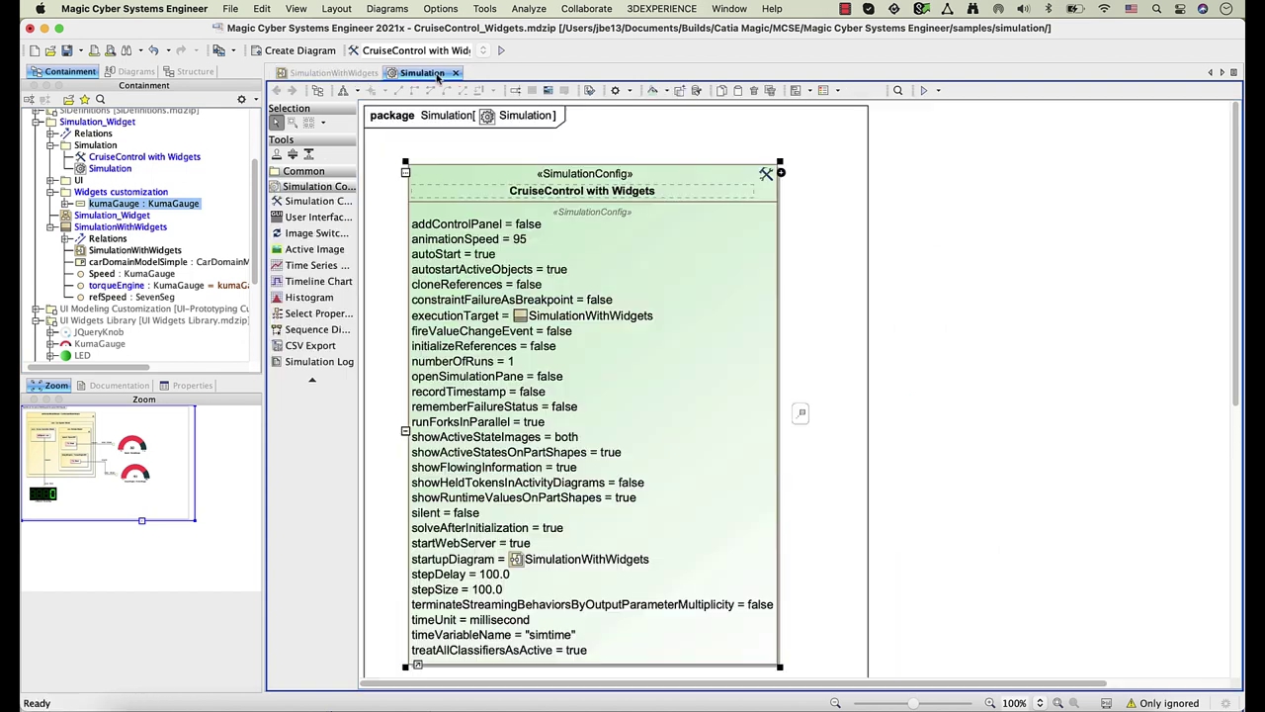
pyautogui.rightClick(466, 170)
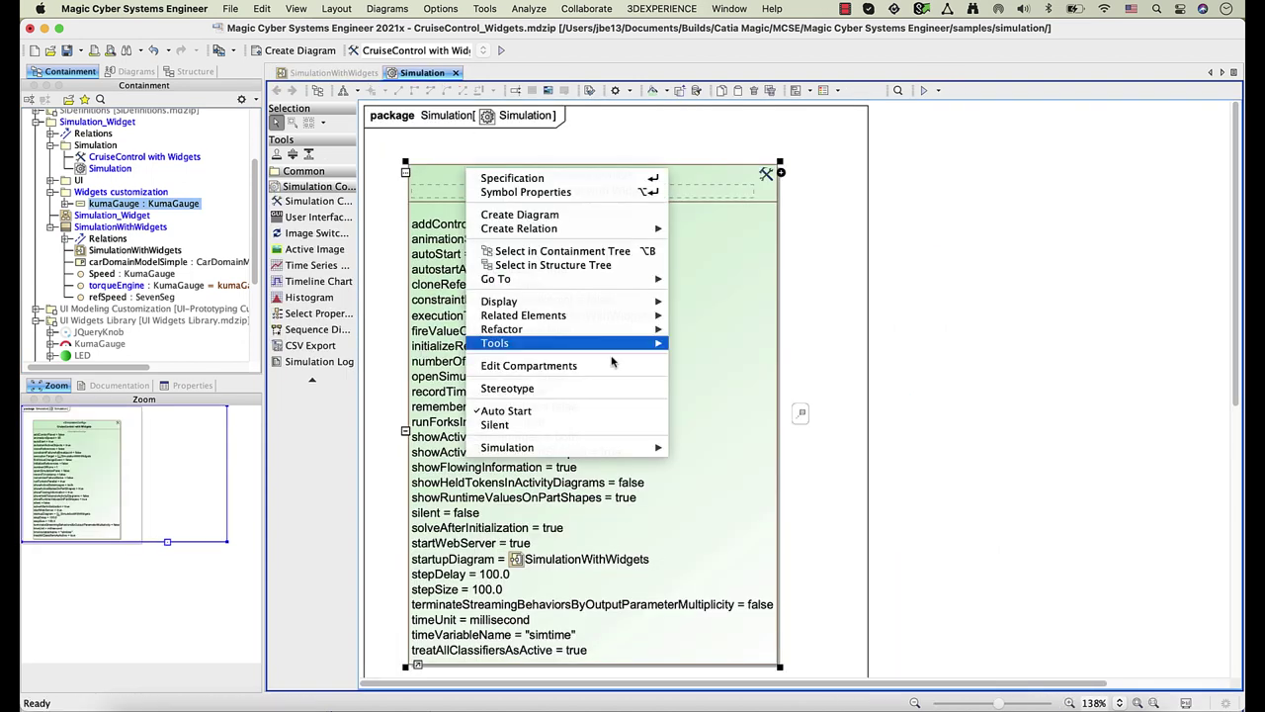
pyautogui.moveTo(633, 447)
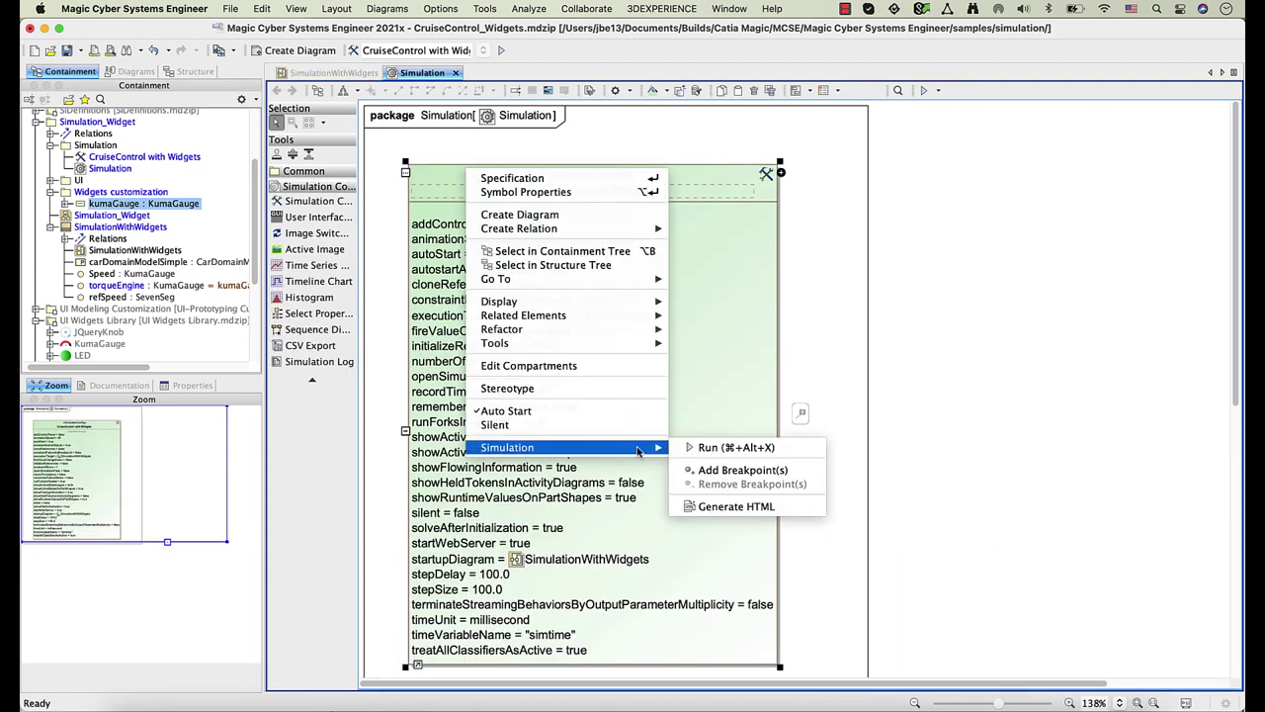
pyautogui.click(762, 509)
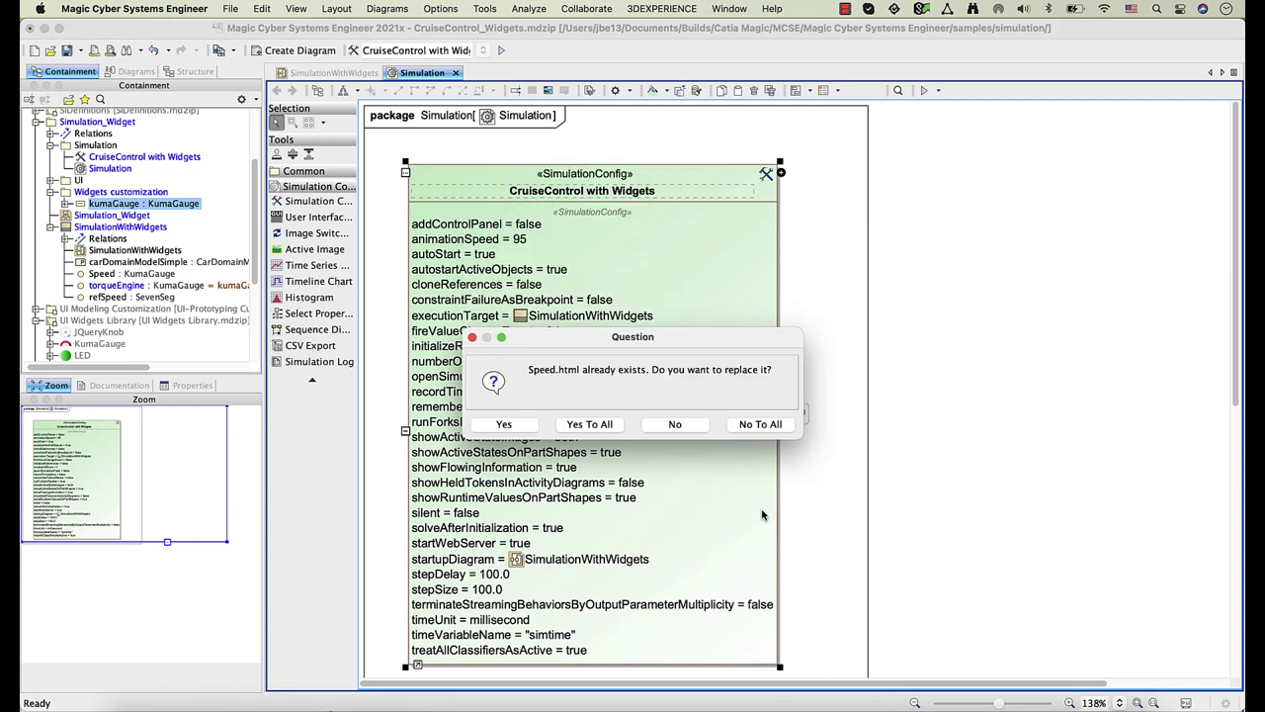
pyautogui.click(619, 430)
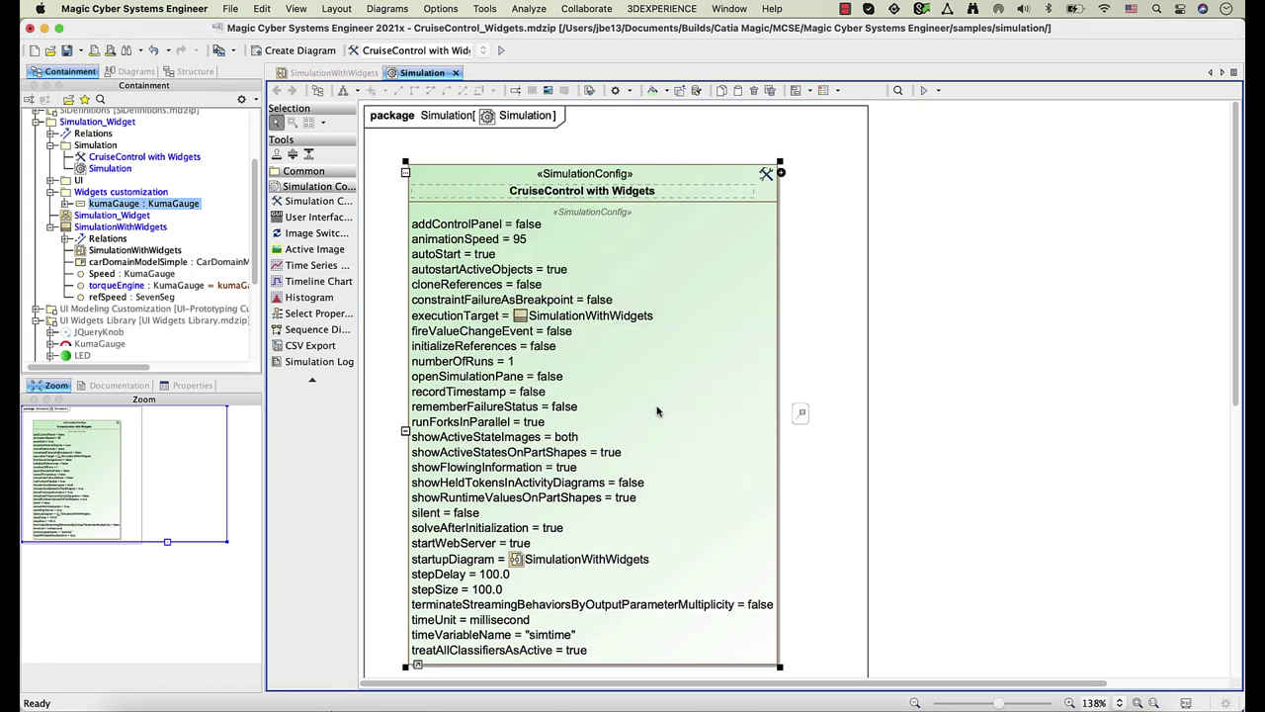
pyautogui.click(814, 287)
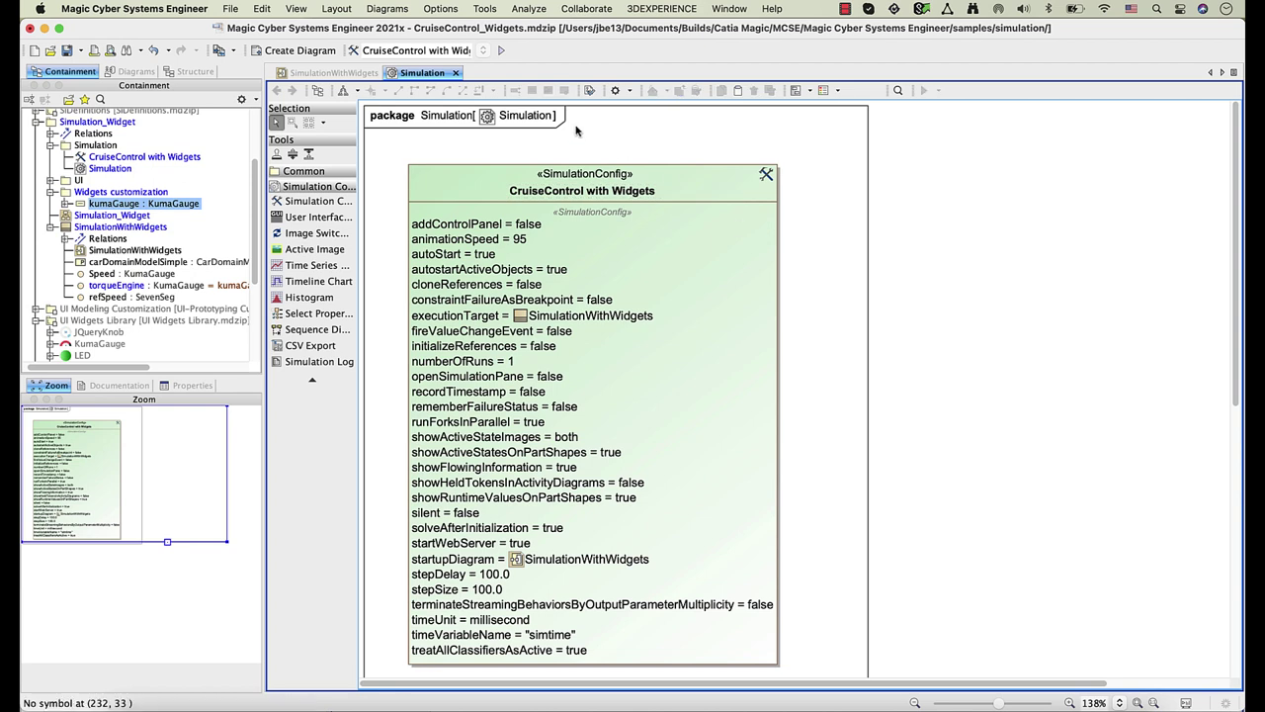
pyautogui.click(499, 51)
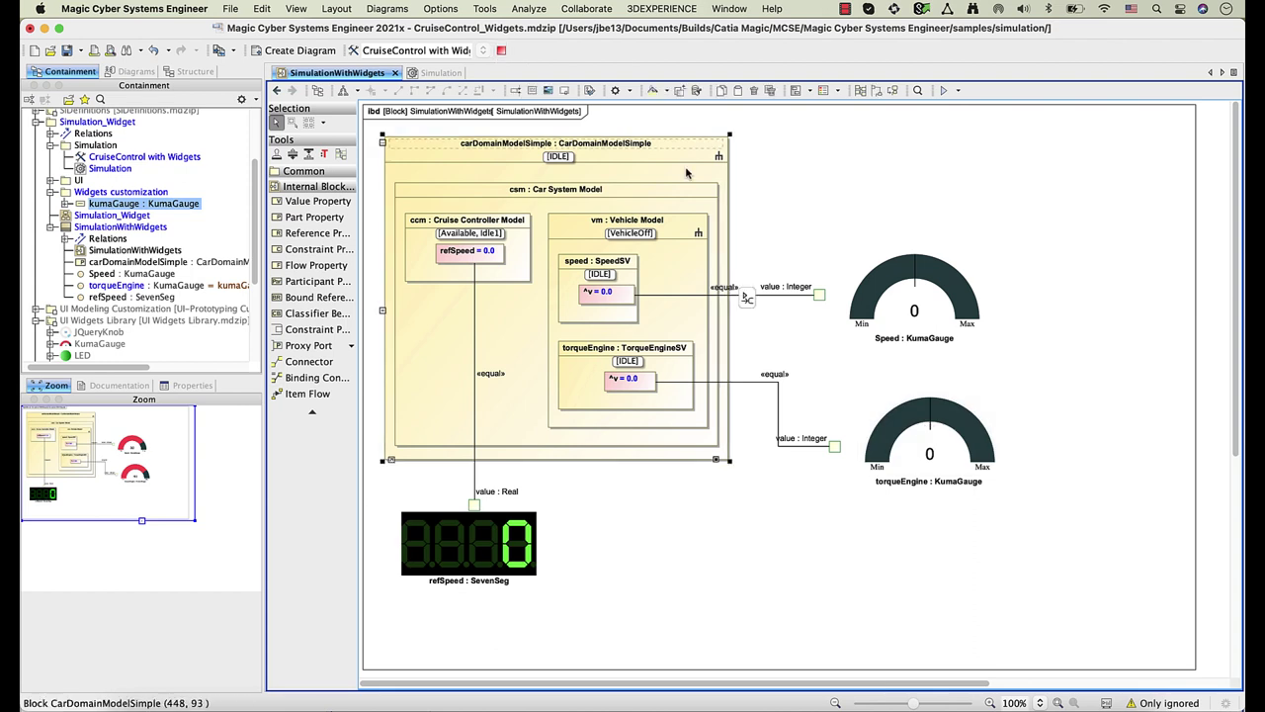
pyautogui.click(526, 242)
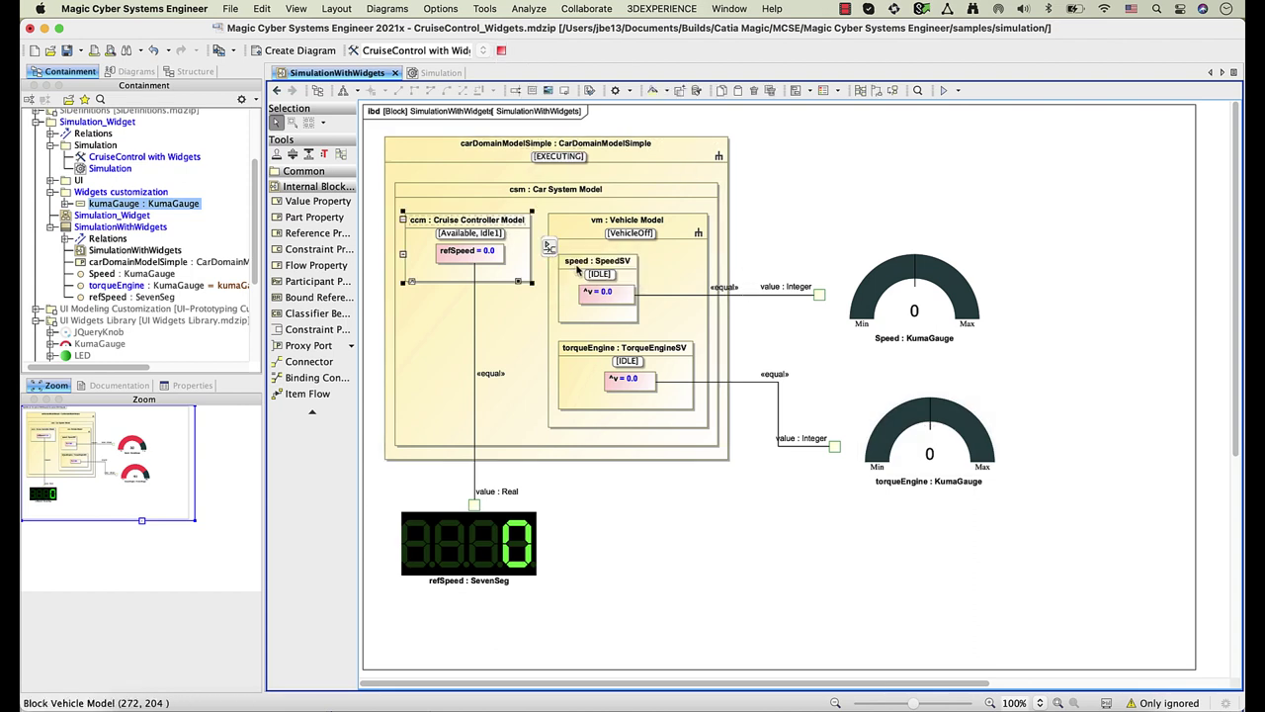
pyautogui.click(485, 253)
pyautogui.click(487, 255)
pyautogui.click(499, 269)
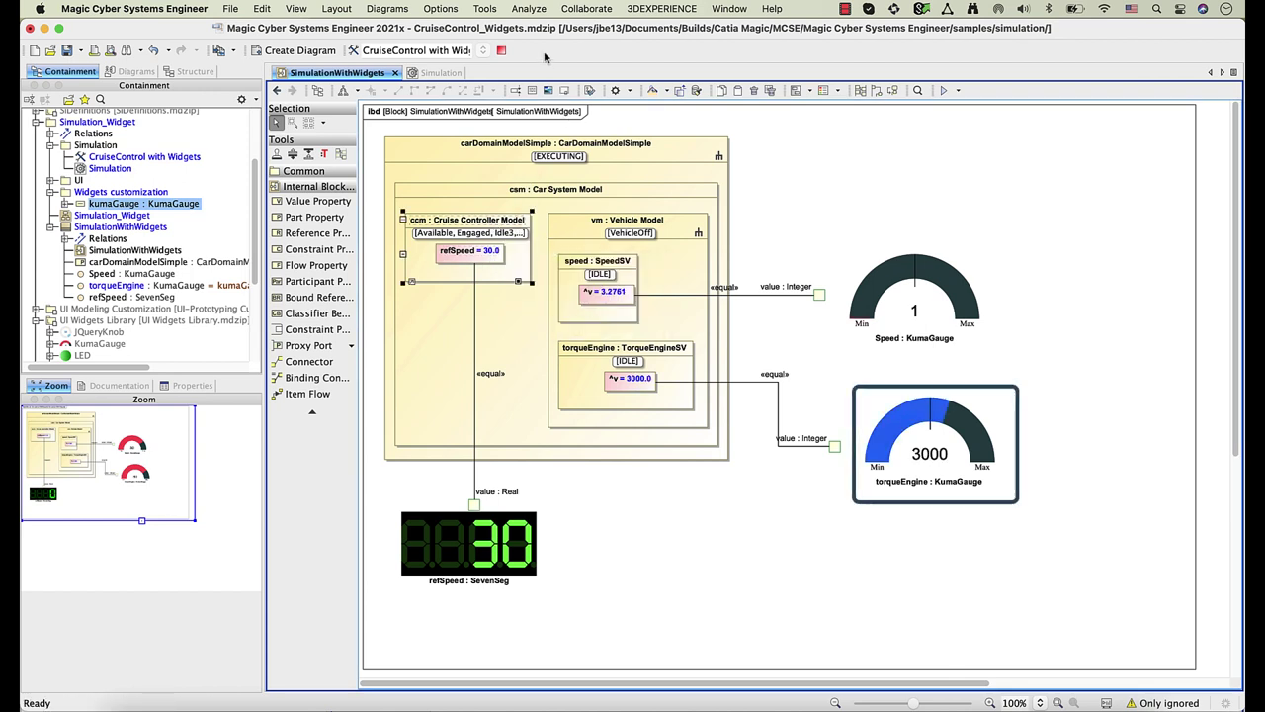
pyautogui.click(559, 105)
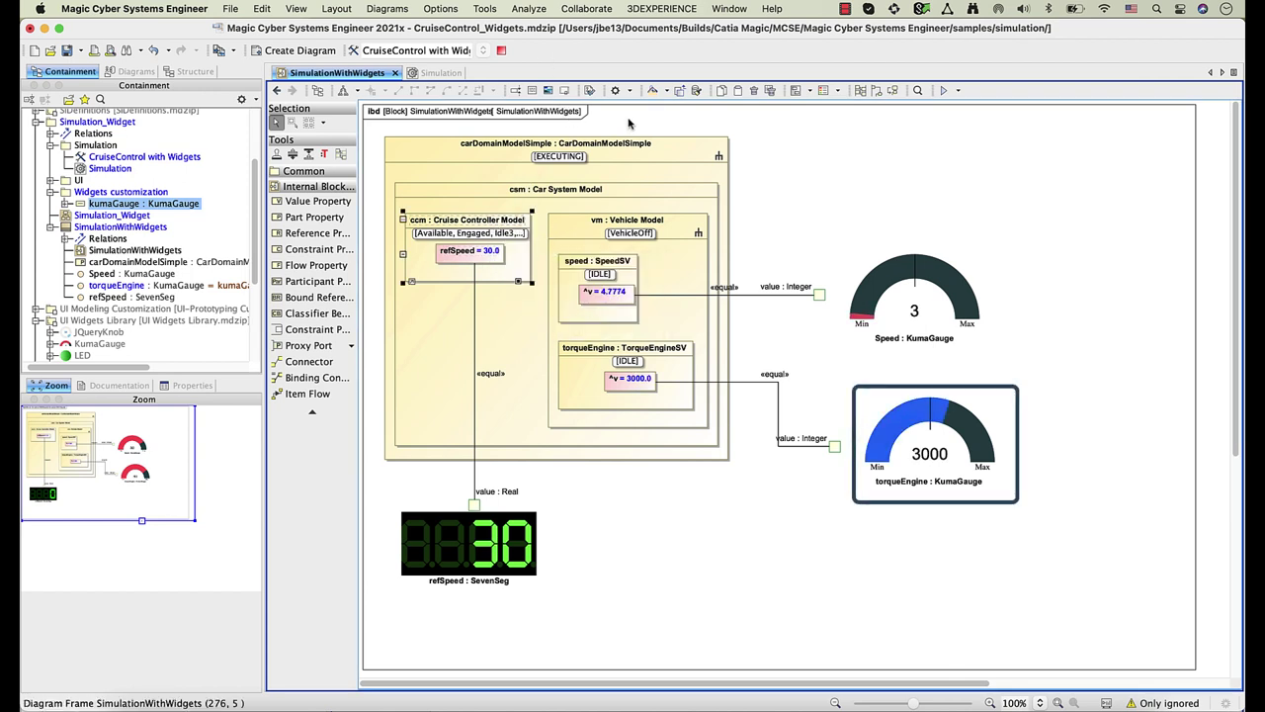
pyautogui.click(501, 51)
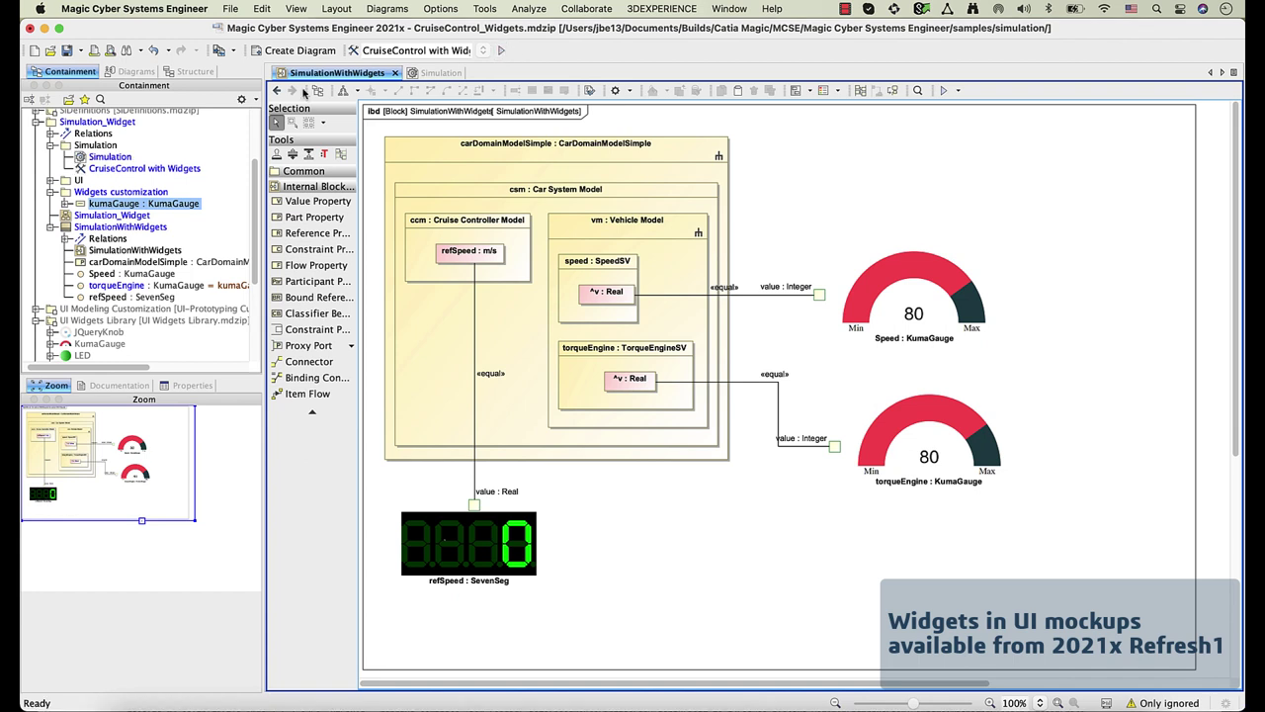
# Step: Open the UI mockup and drop Speed, torqueEngine and refSpeed onto their matching panels
pyautogui.click(50, 181)
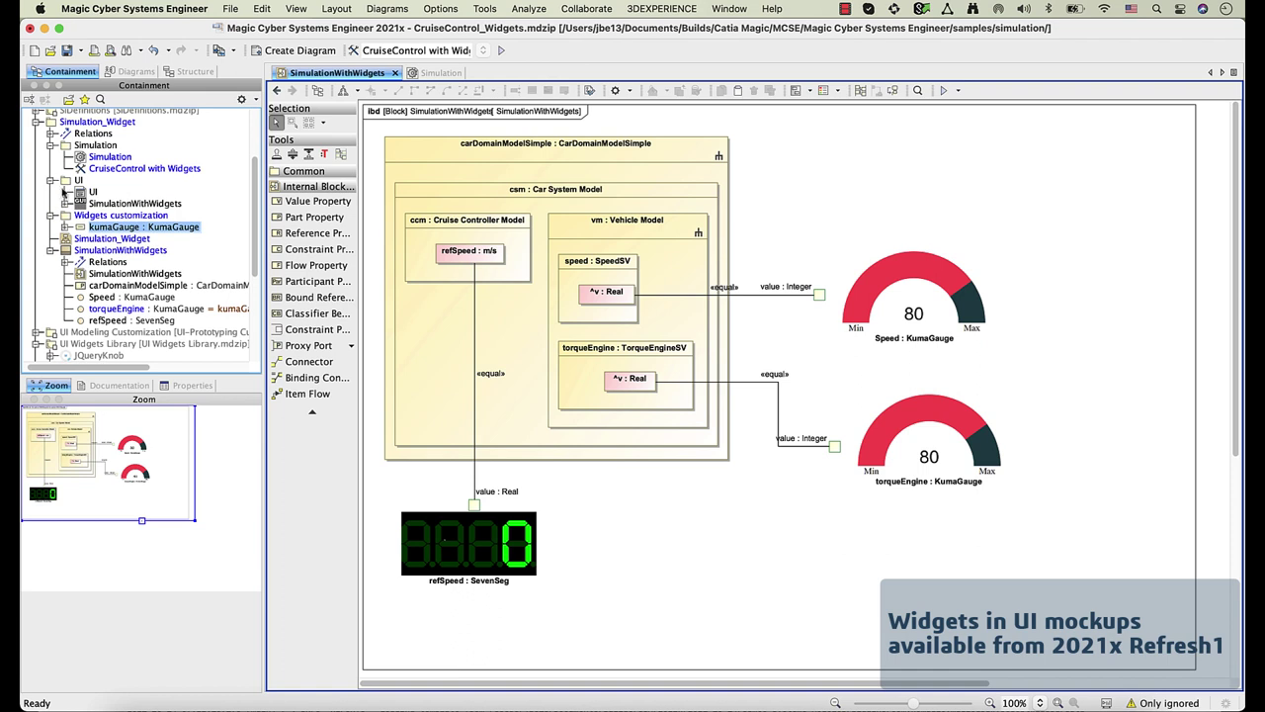
pyautogui.doubleClick(93, 192)
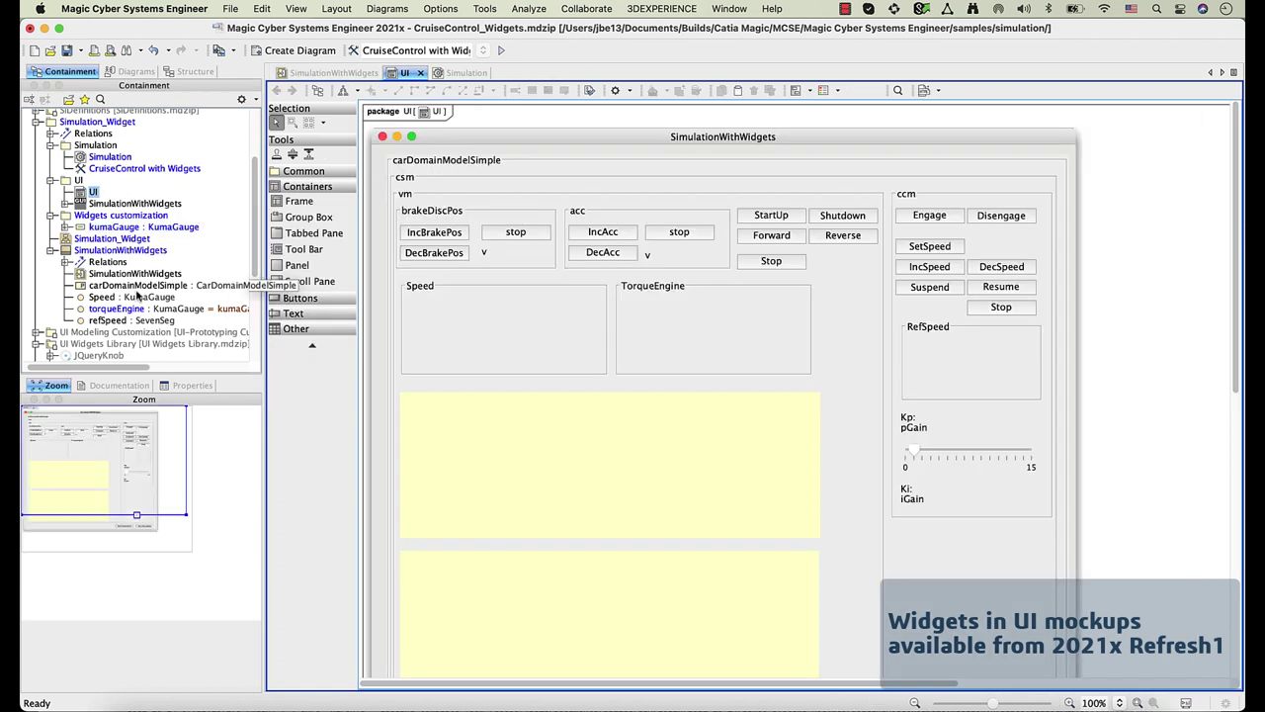
pyautogui.moveTo(138, 299); pyautogui.dragTo(502, 330)
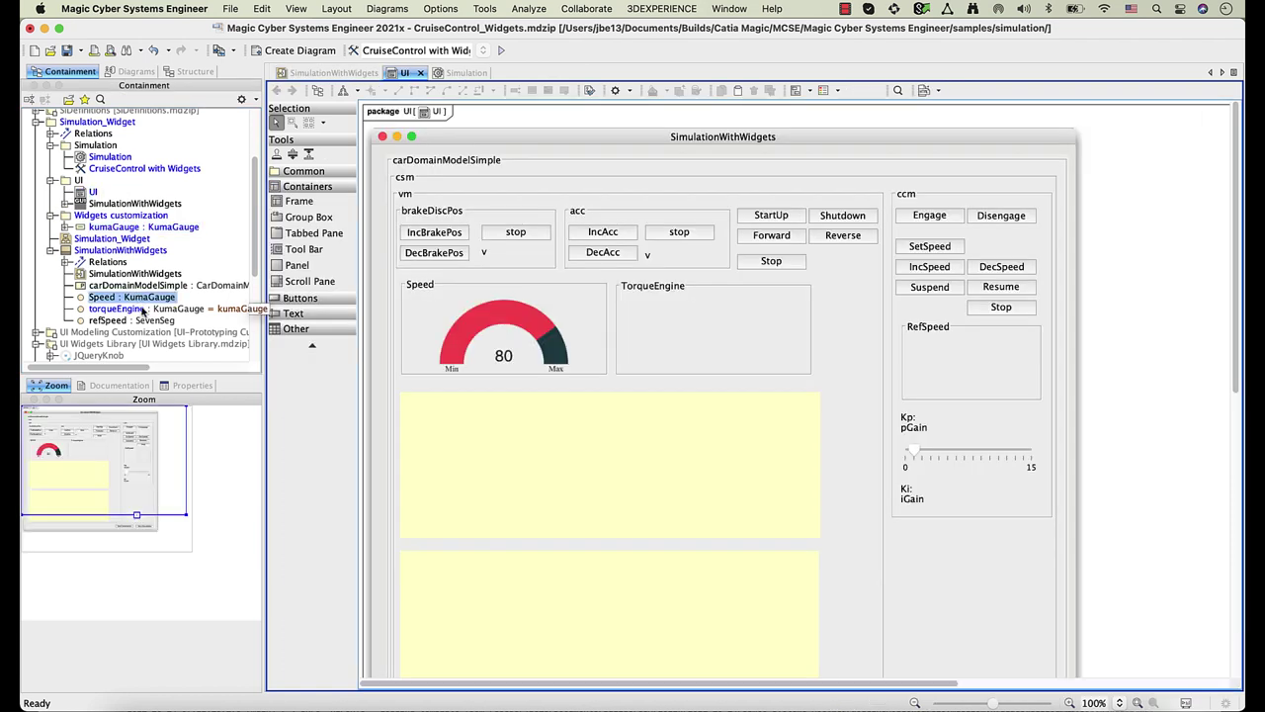
pyautogui.moveTo(144, 313); pyautogui.dragTo(682, 325)
pyautogui.moveTo(133, 322); pyautogui.dragTo(955, 357)
# Step: Make SimulationWithWidgets the UI of CruiseControl with Widgets and set the config to Silent
pyautogui.click(475, 74)
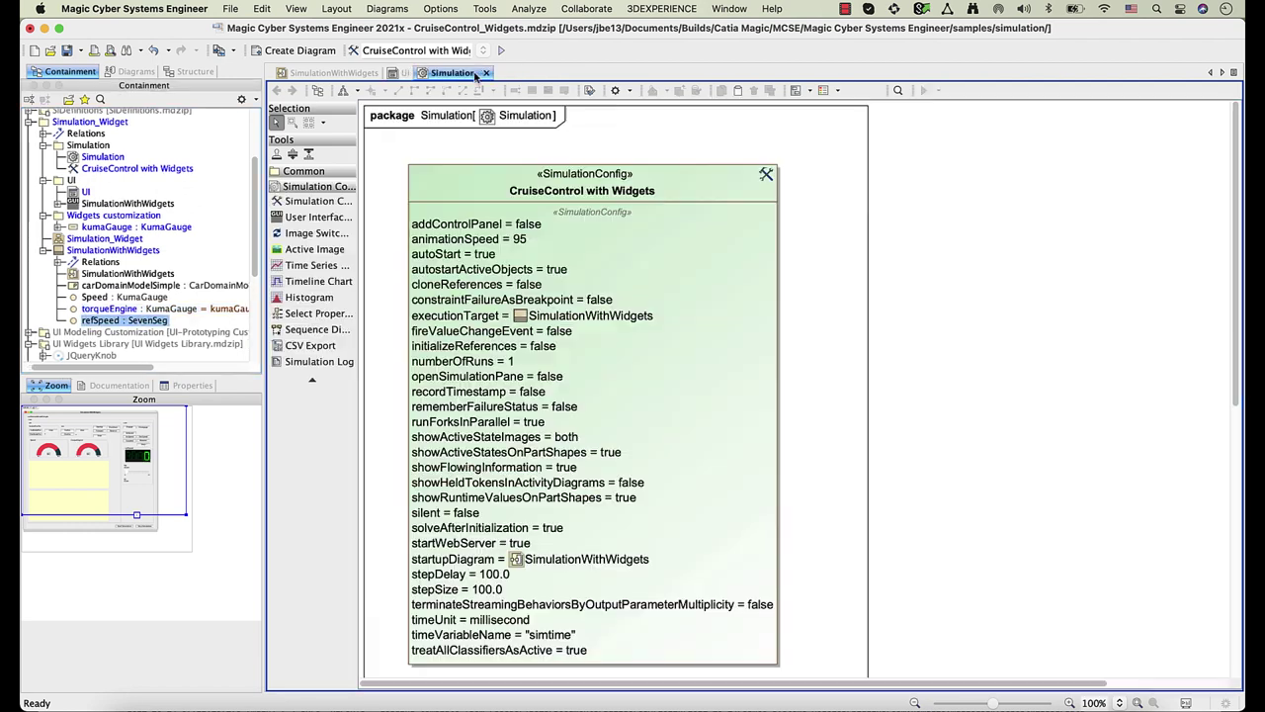
pyautogui.moveTo(89, 204); pyautogui.dragTo(496, 181)
pyautogui.rightClick(668, 183)
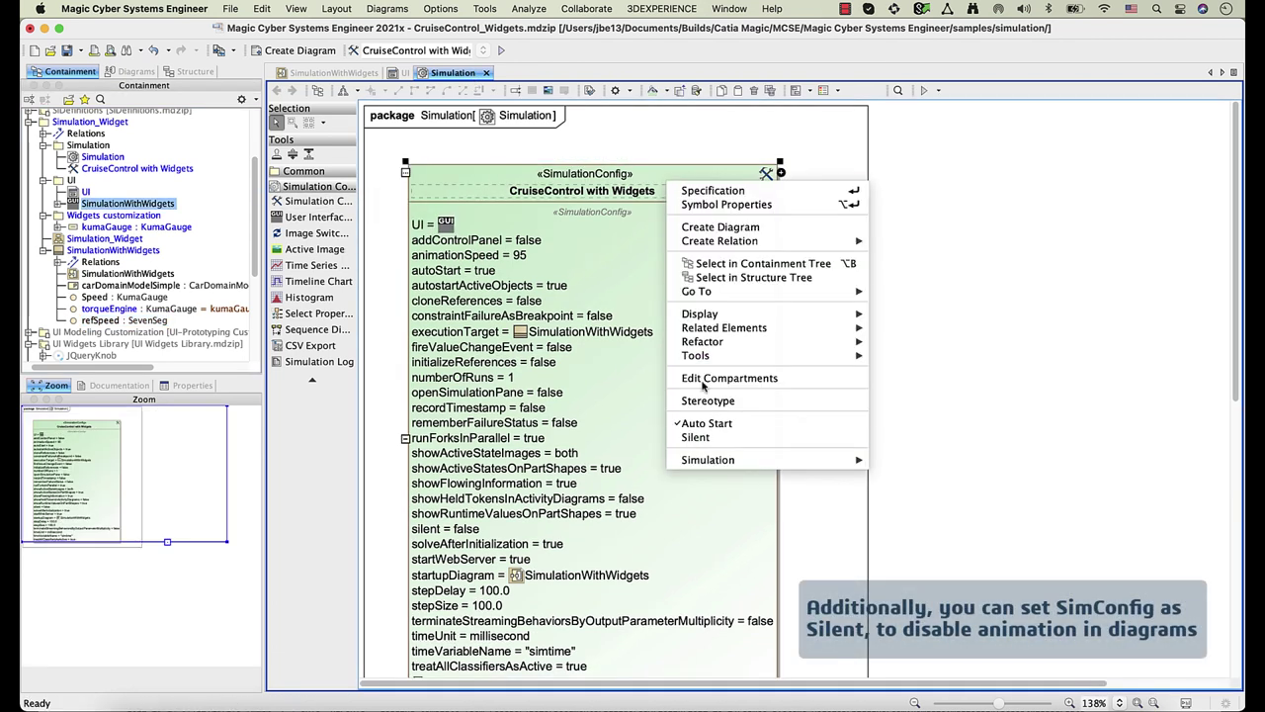
pyautogui.click(703, 441)
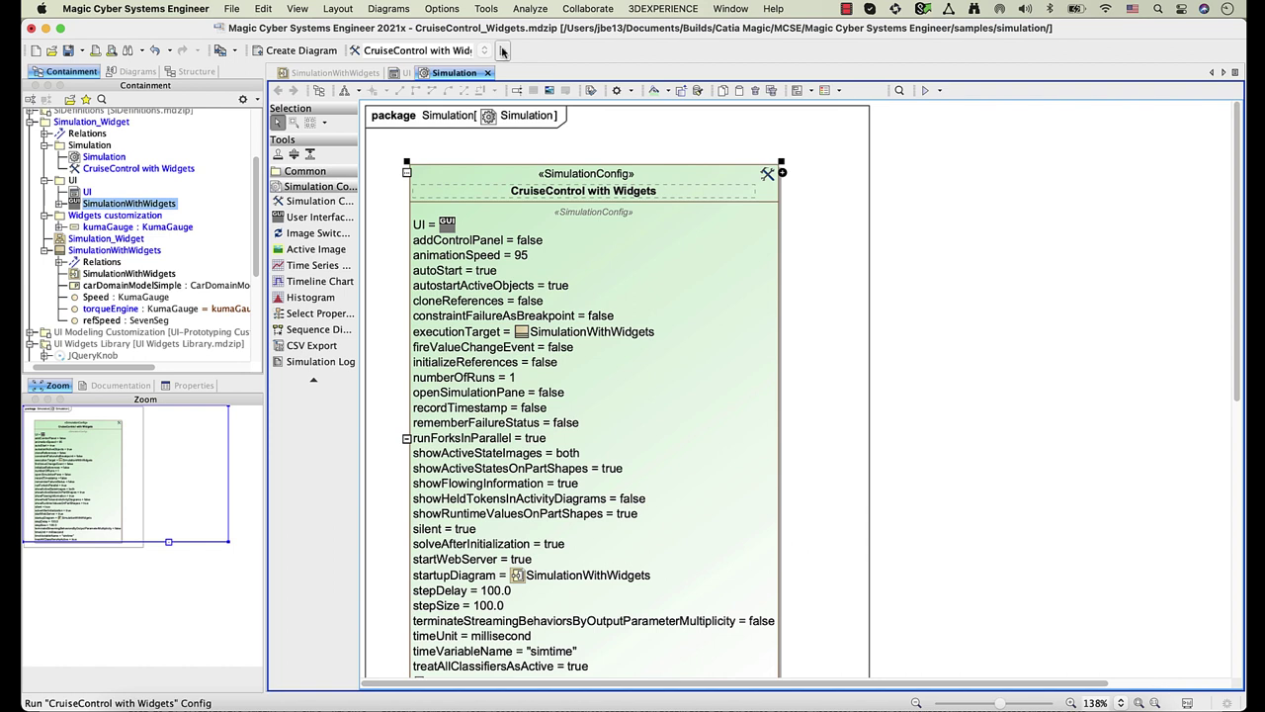
# Step: Run the CruiseControl with Widgets simulation and show the Simulation sessions panel
pyautogui.click(502, 52)
pyautogui.click(731, 8)
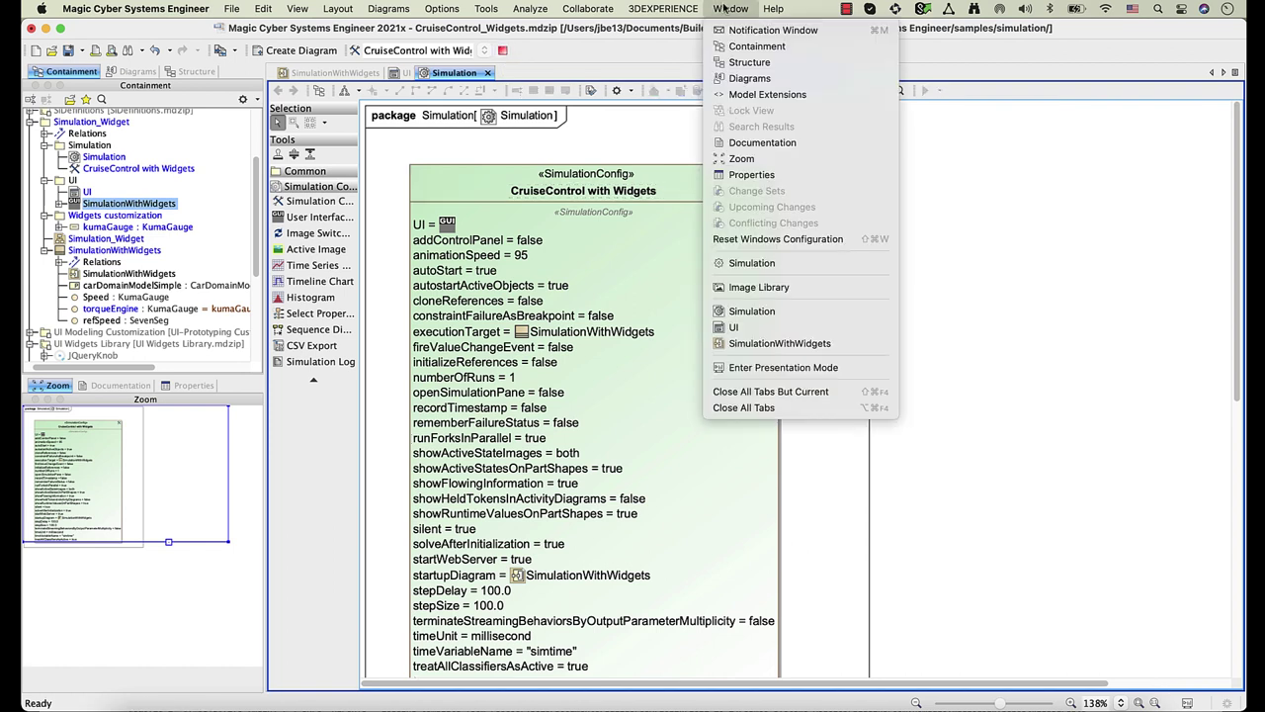
pyautogui.click(751, 260)
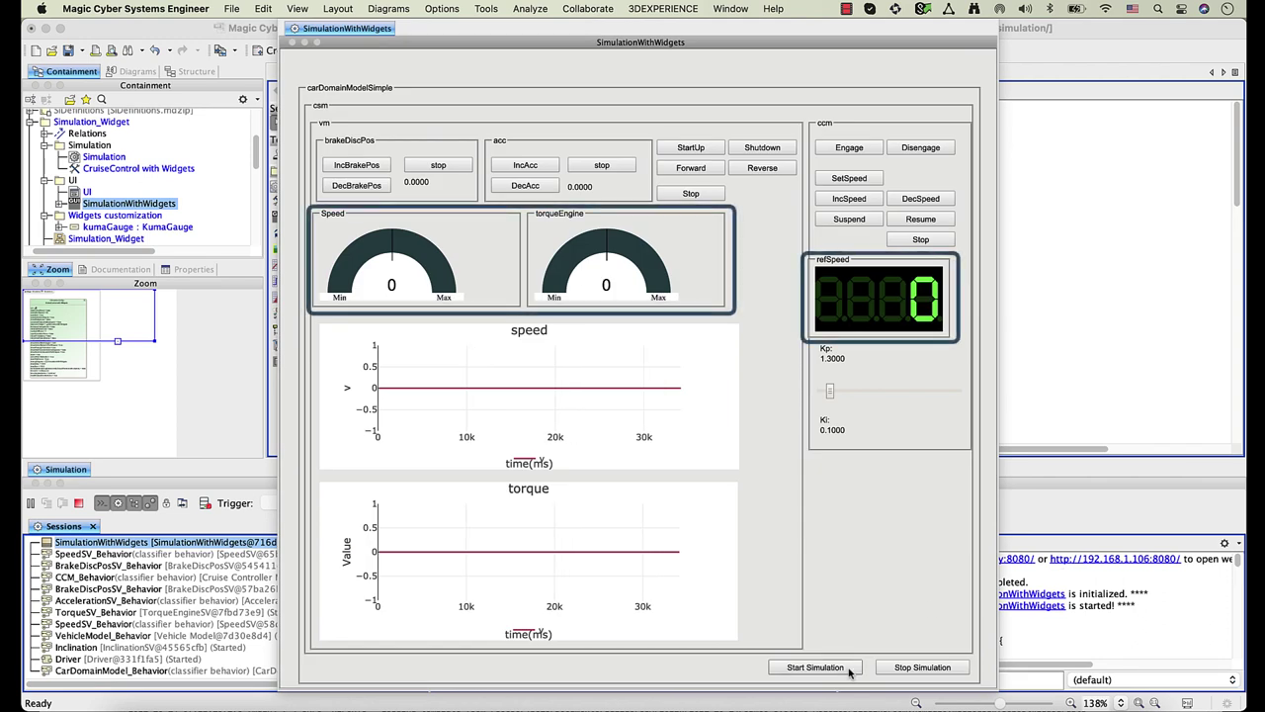
# Step: Apply SetSpeed, then step the reference speed up with IncSpeed until refSpeed reads 24
pyautogui.click(854, 185)
pyautogui.click(852, 199)
pyautogui.click(852, 199)
pyautogui.click(852, 198)
pyautogui.click(852, 198)
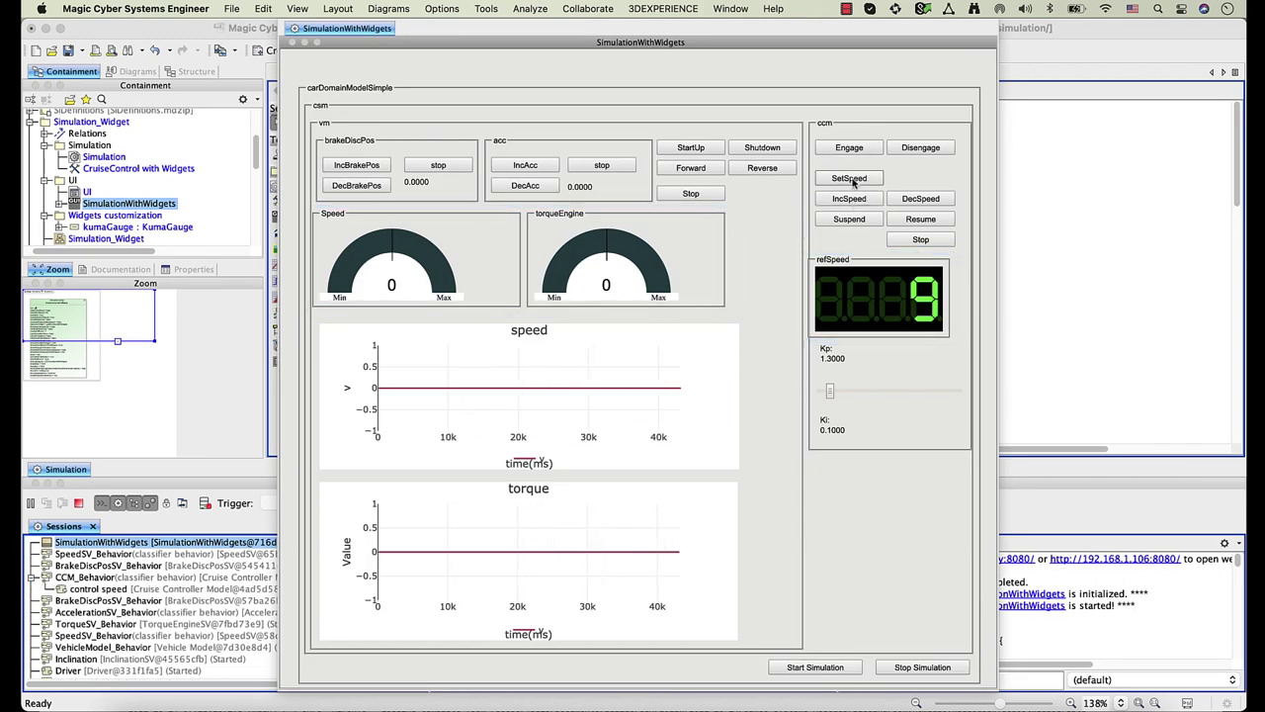
pyautogui.click(853, 199)
pyautogui.click(852, 199)
pyautogui.click(852, 199)
pyautogui.click(852, 198)
pyautogui.click(852, 199)
pyautogui.click(852, 199)
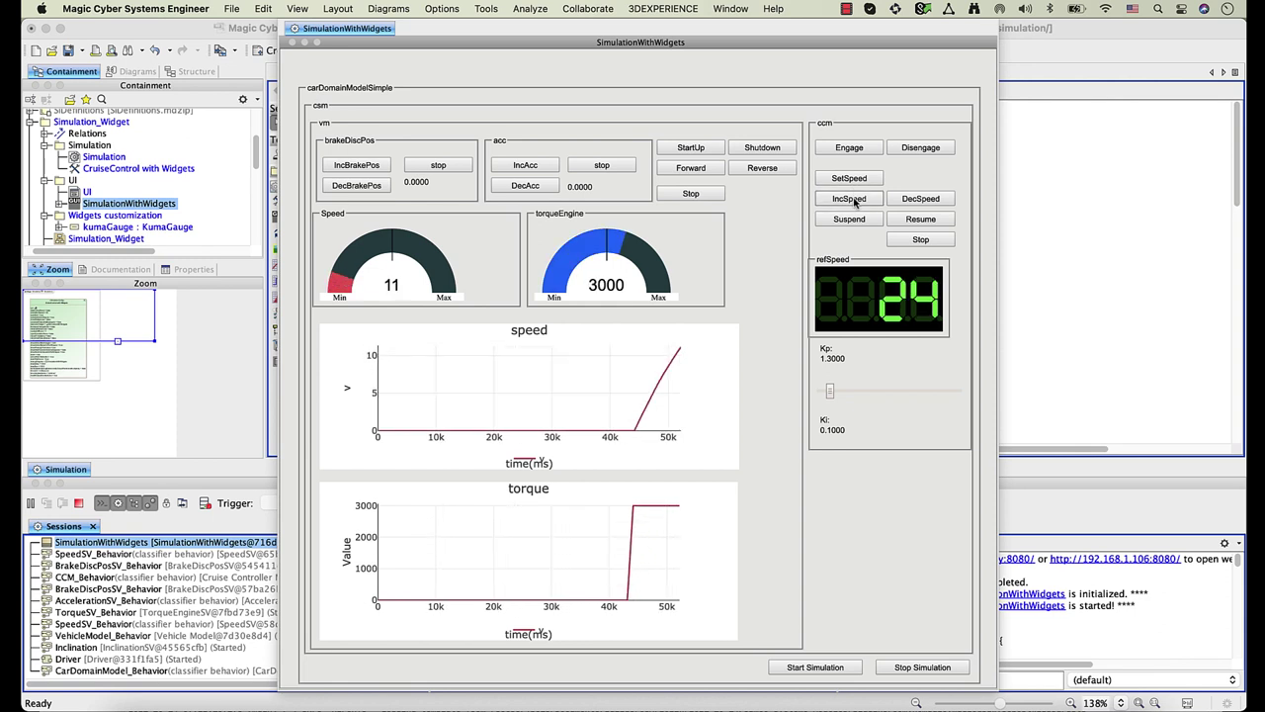